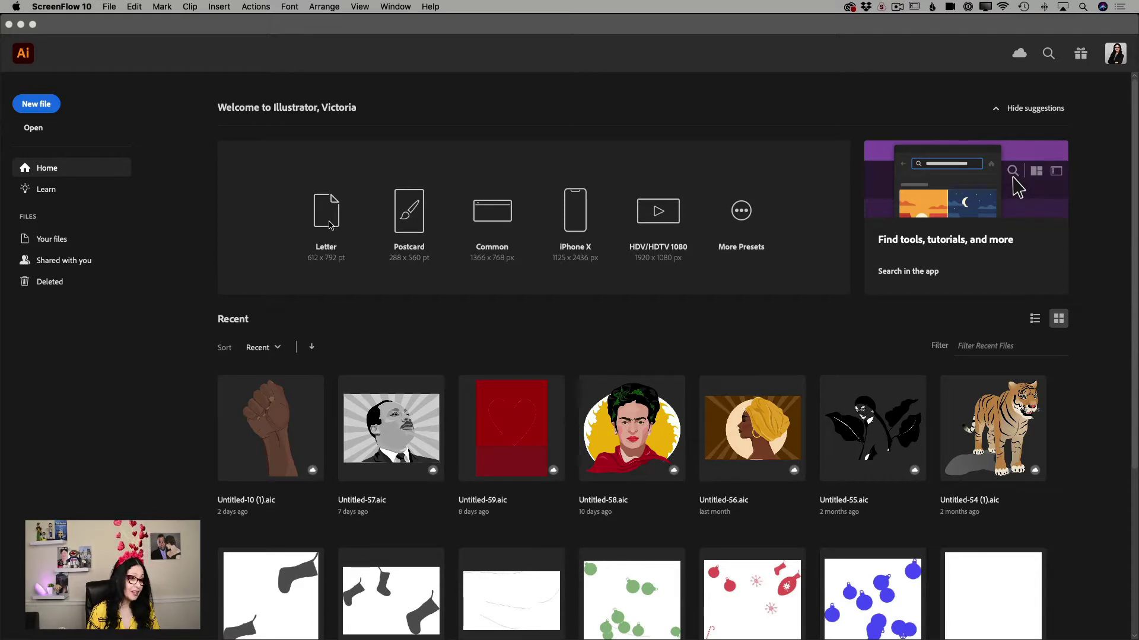
Create a Letter-size document, close the Swatches/Symbols panel, and move the Color and Properties panels aside.
{"action": "left_click", "coordinate": [330, 225]}
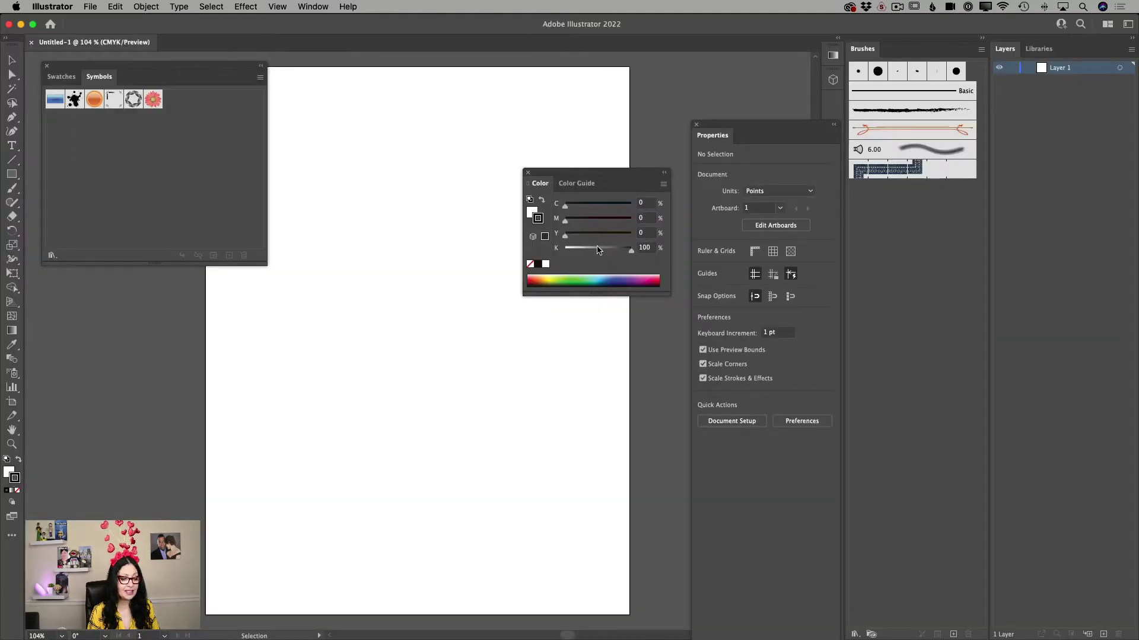
{"action": "left_click", "coordinate": [46, 65]}
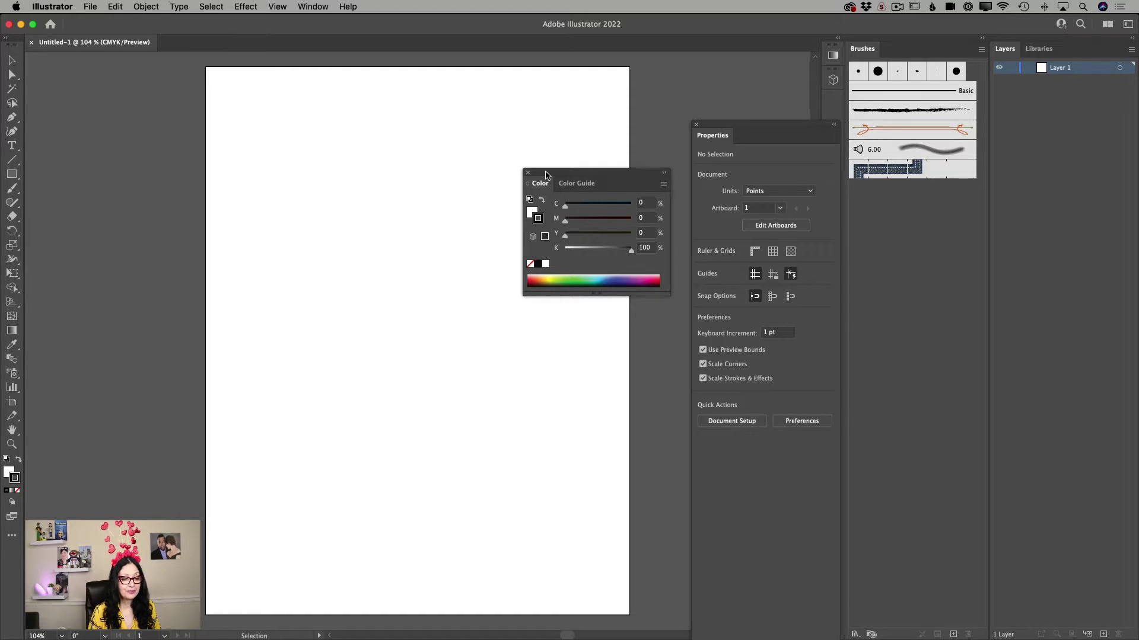
{"action": "left_click_drag", "start_coordinate": [528, 175], "coordinate": [51, 62]}
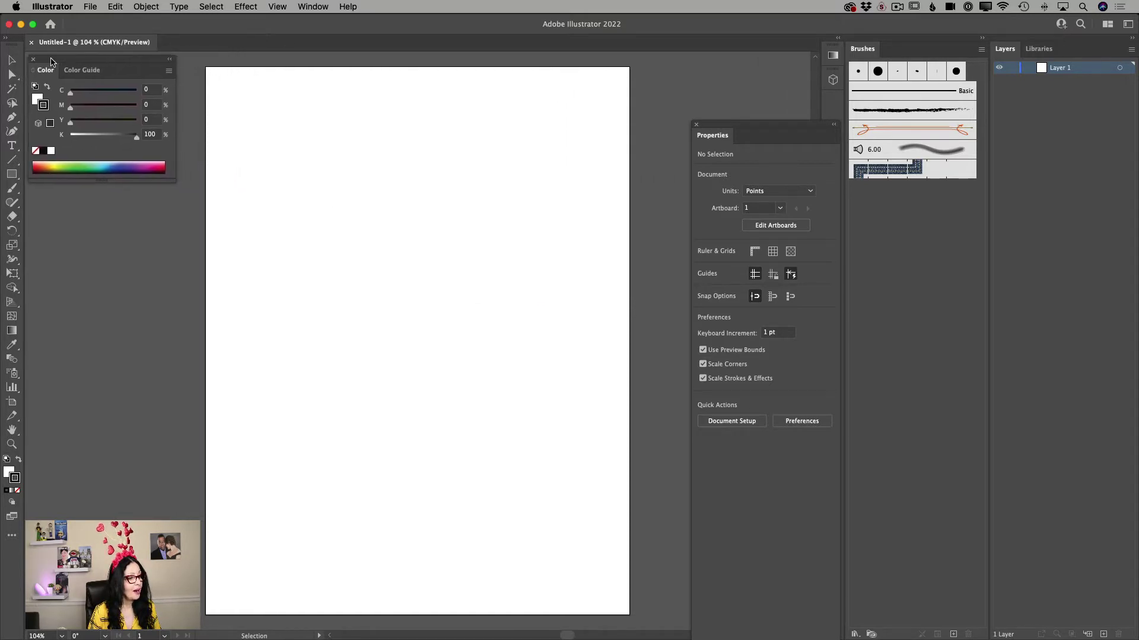
{"action": "left_click_drag", "start_coordinate": [728, 125], "coordinate": [698, 56]}
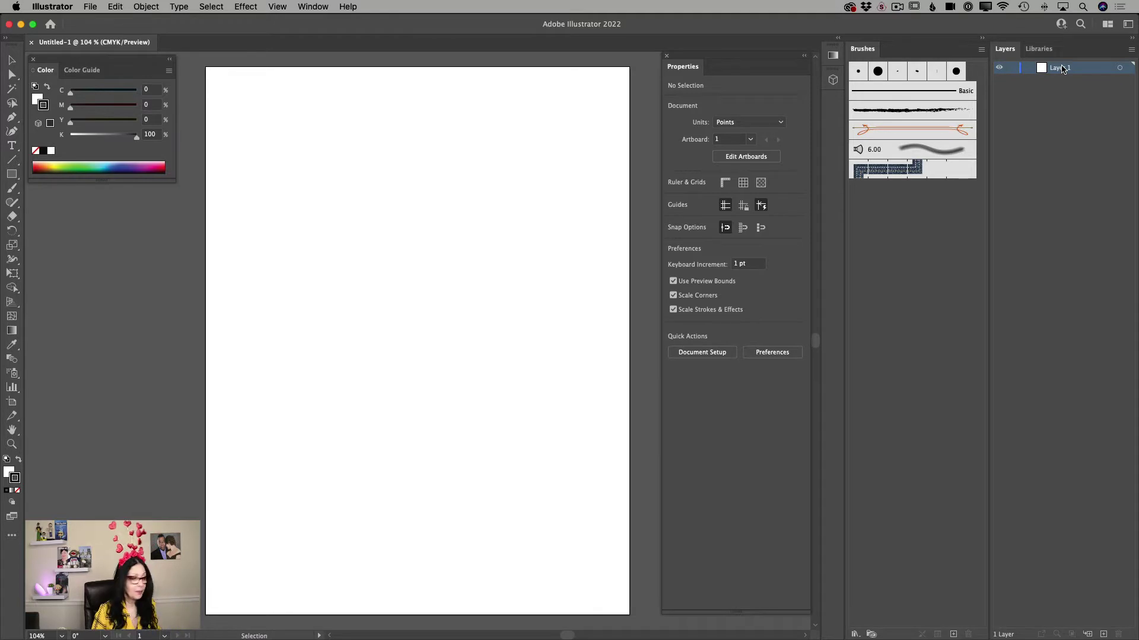
Draw a dark red, stroke-free 612 × 792 pt rectangle covering the whole artboard.
{"action": "left_click", "coordinate": [18, 177]}
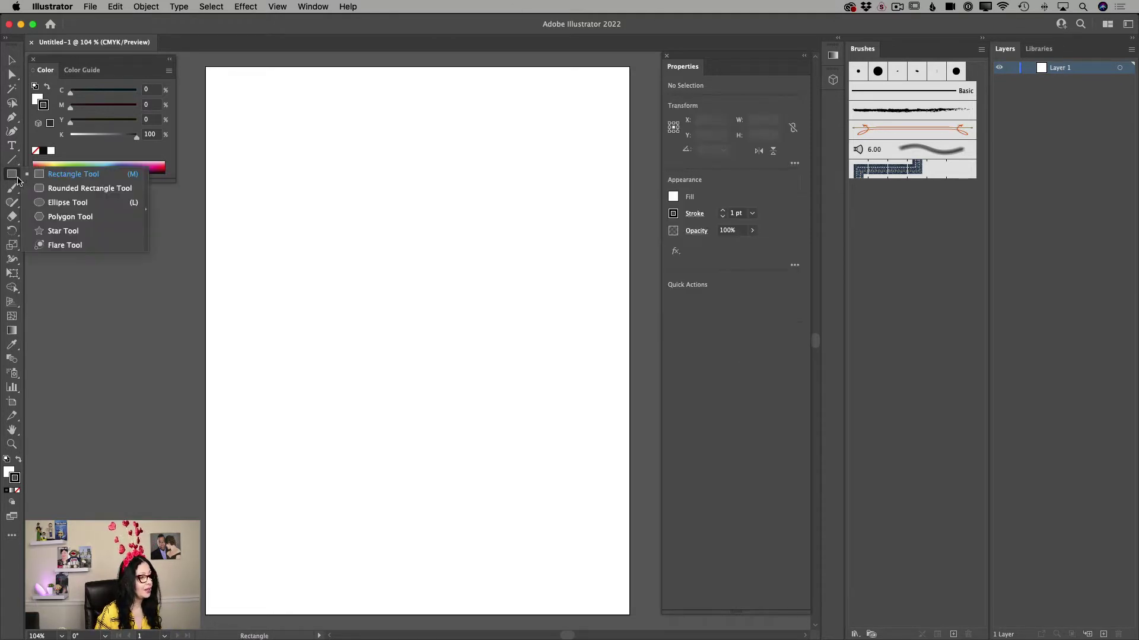
{"action": "left_click", "coordinate": [70, 180]}
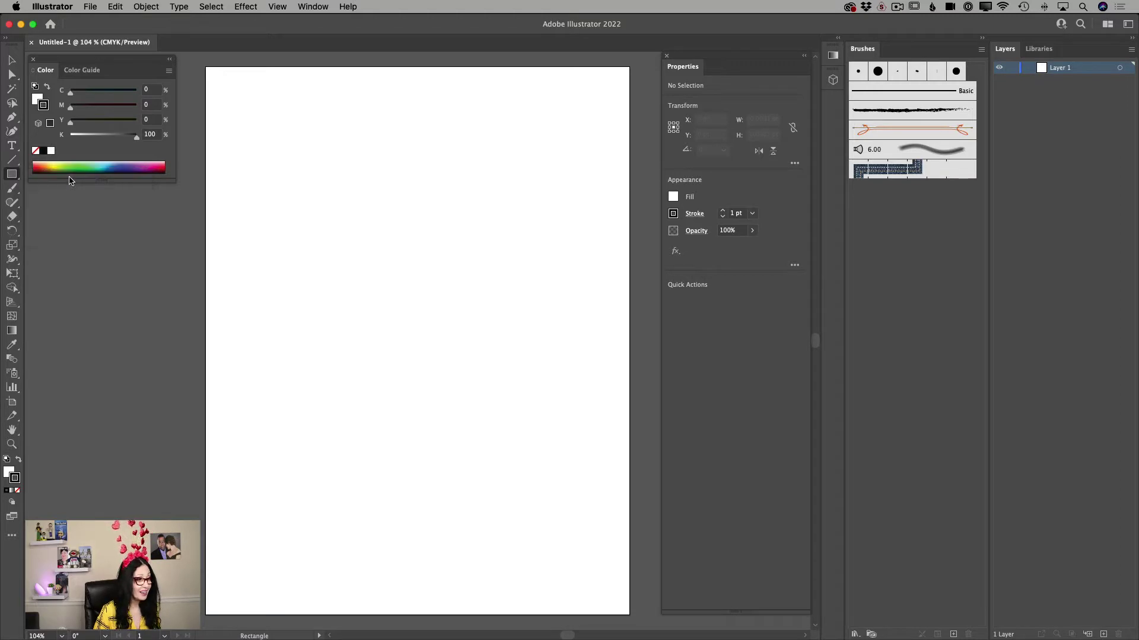
{"action": "double_click", "coordinate": [10, 474]}
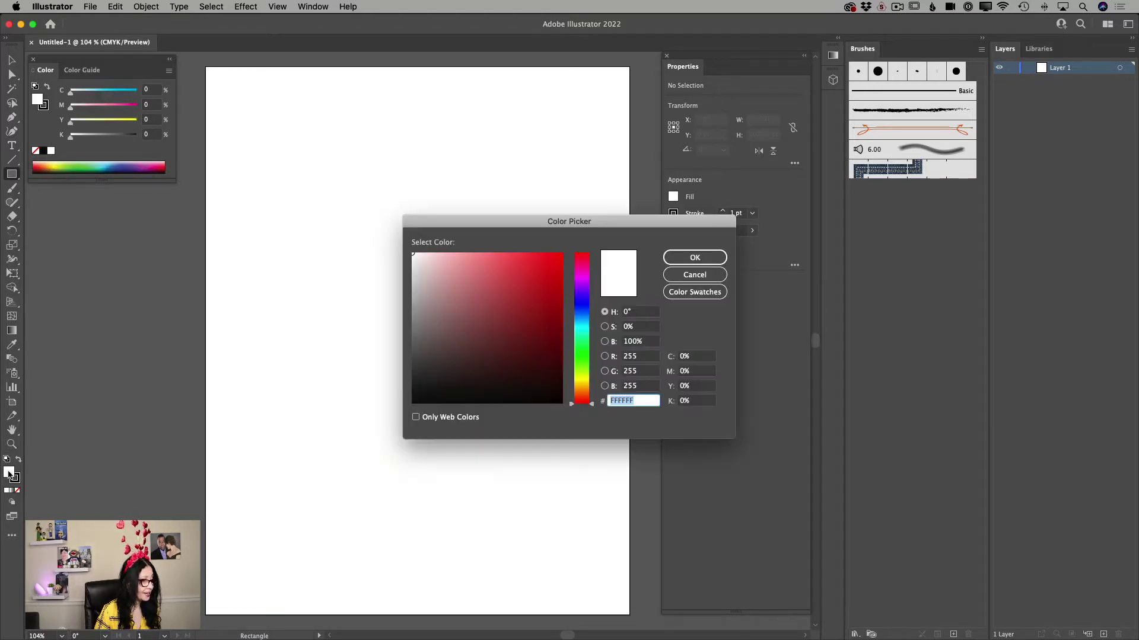
{"action": "left_click_drag", "start_coordinate": [551, 289], "coordinate": [563, 294]}
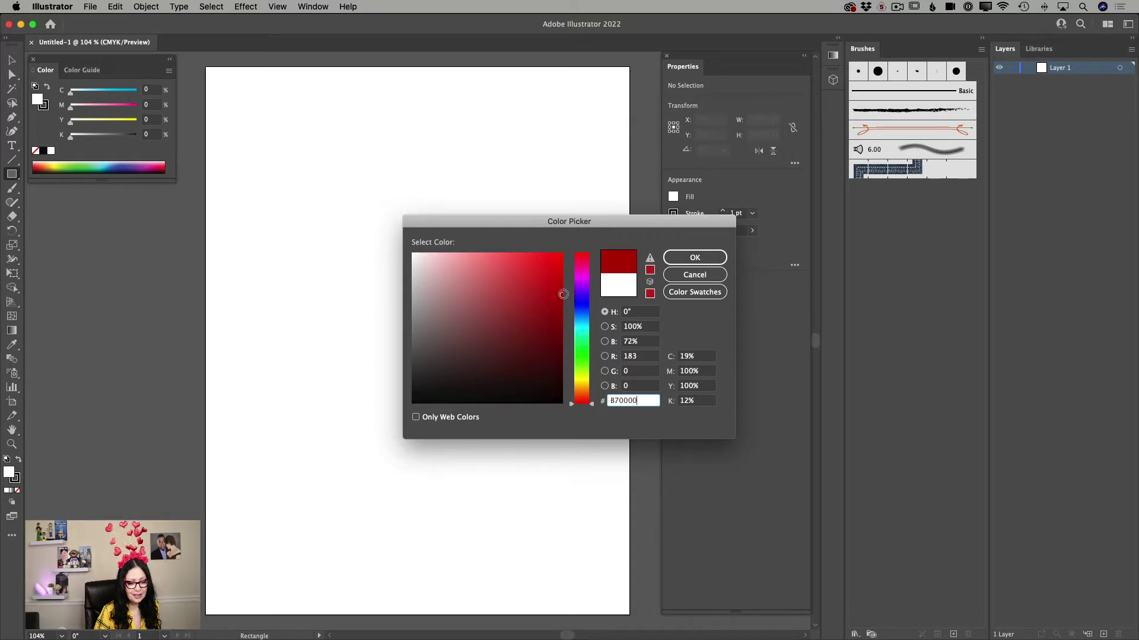
{"action": "left_click", "coordinate": [693, 258]}
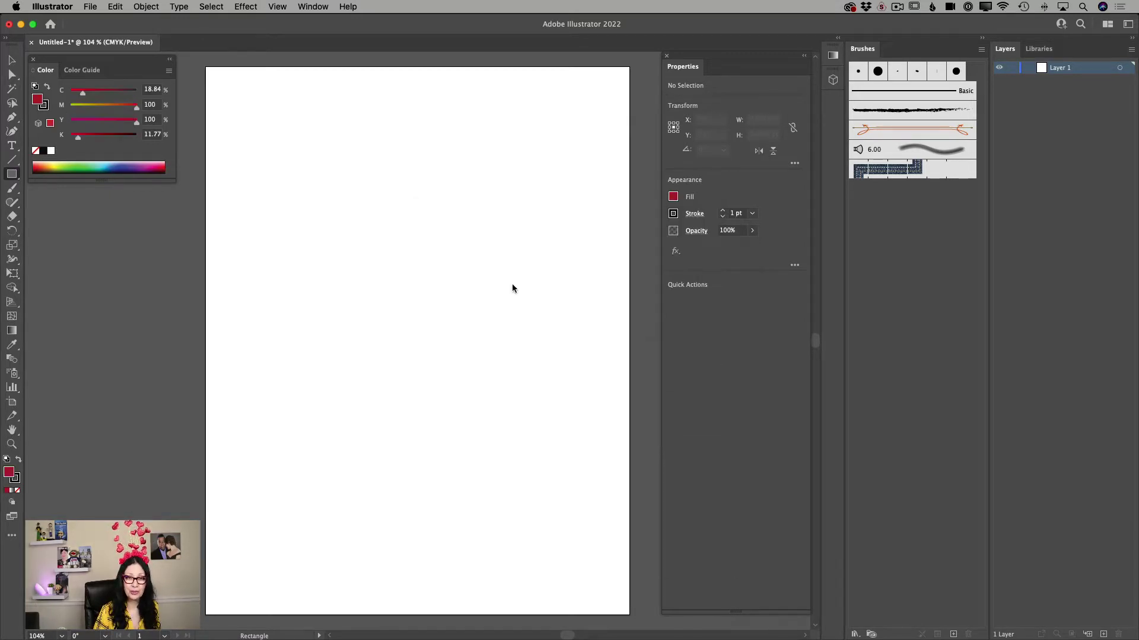
{"action": "left_click", "coordinate": [18, 480]}
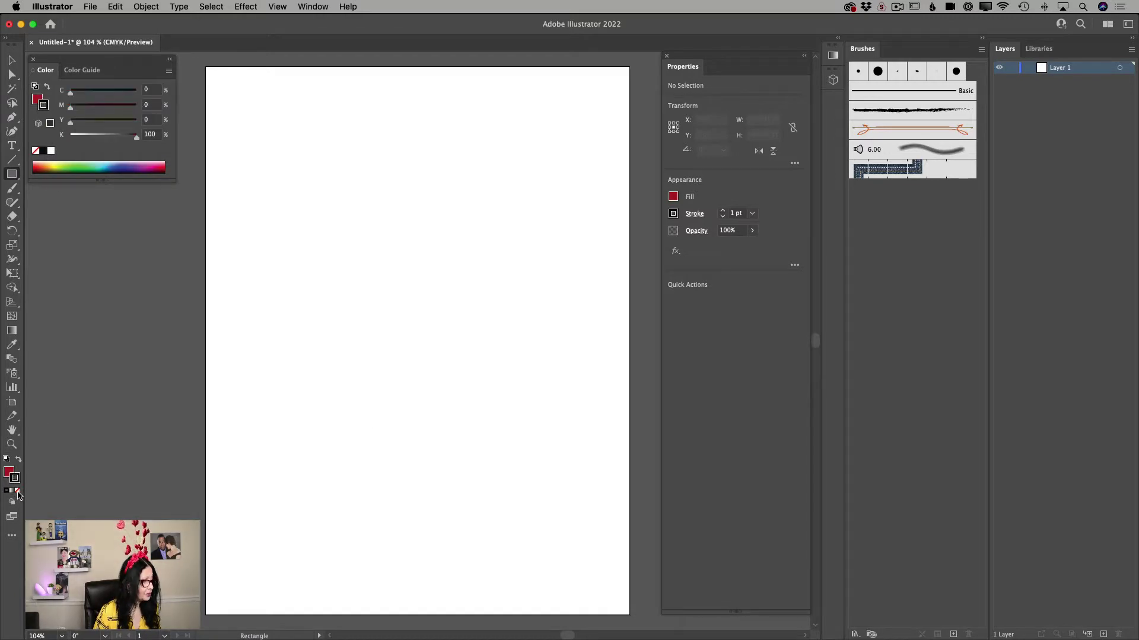
{"action": "left_click", "coordinate": [17, 492]}
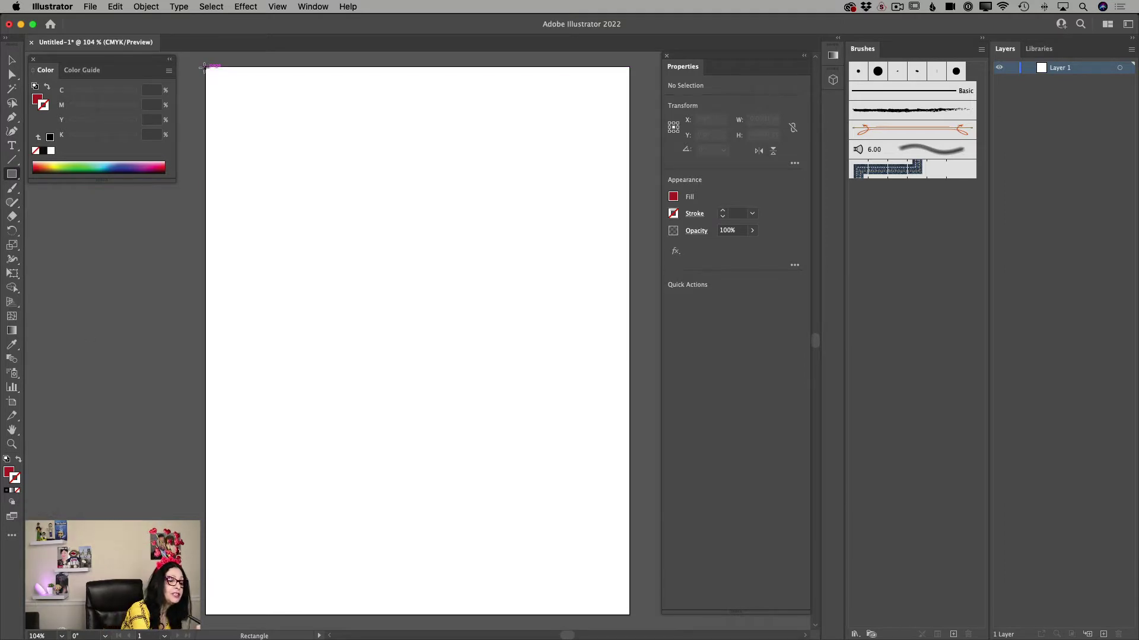
{"action": "left_click_drag", "start_coordinate": [205, 66], "coordinate": [630, 614]}
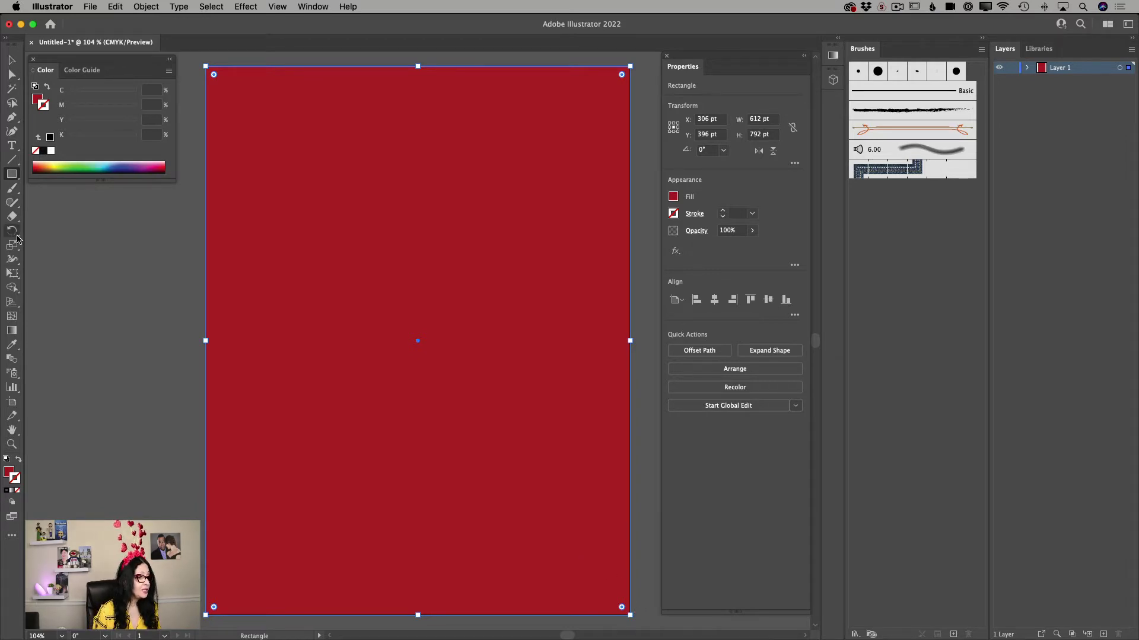
Draw a second red rectangle of about 573.5 × 746.2 pt, inset just inside the artboard edges.
{"action": "left_click", "coordinate": [14, 178]}
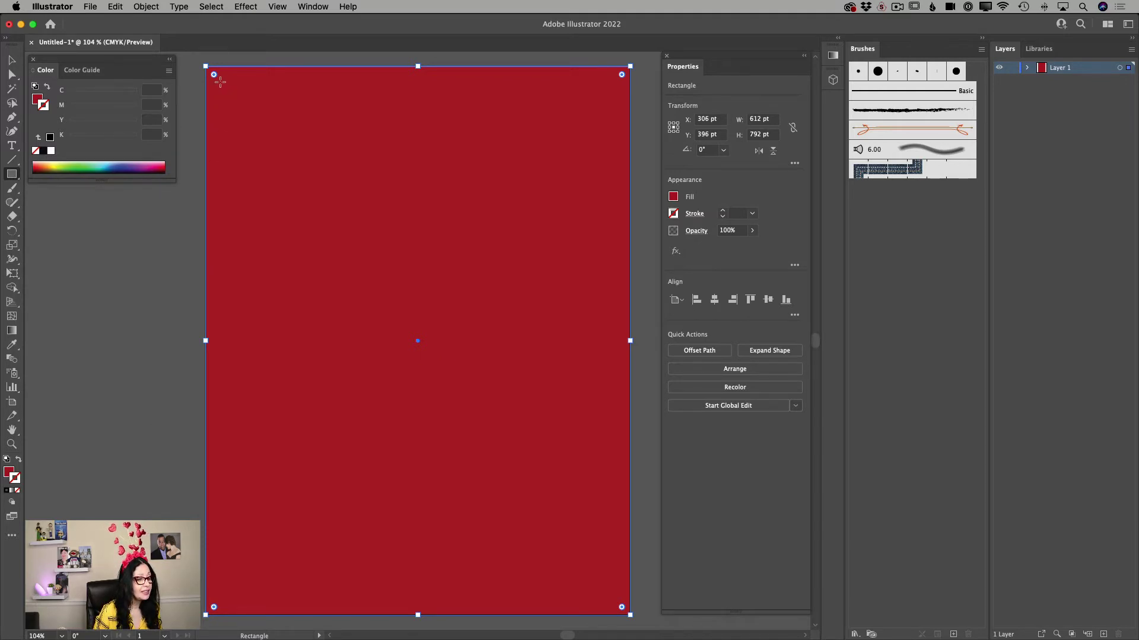
{"action": "left_click_drag", "start_coordinate": [220, 82], "coordinate": [618, 599]}
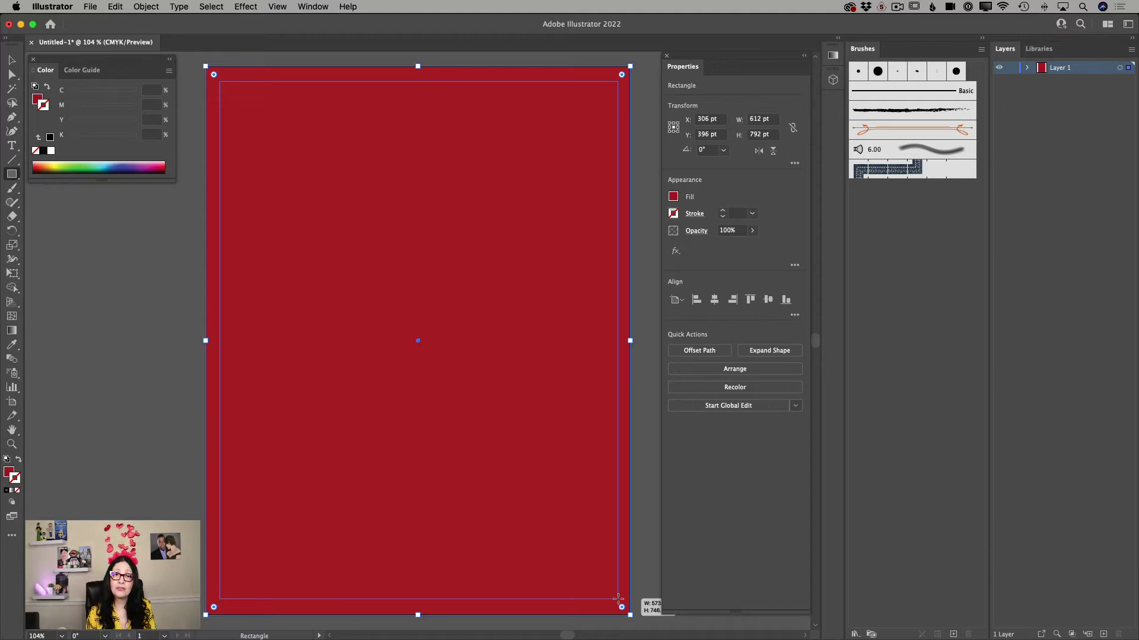
{"action": "left_click_drag", "start_coordinate": [618, 599], "coordinate": [618, 599]}
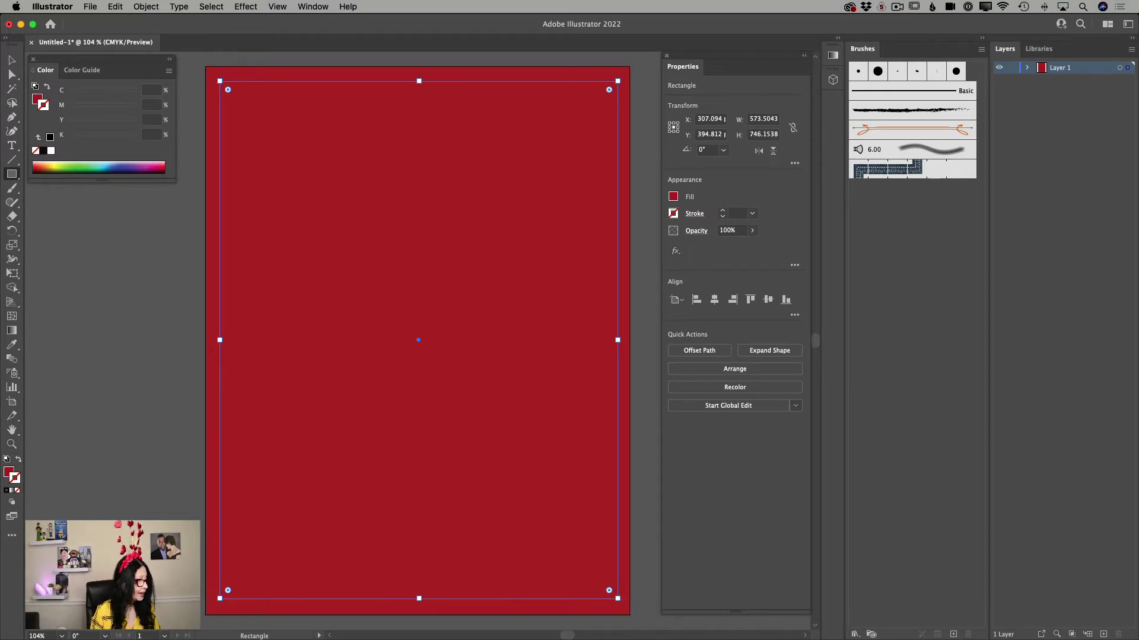
Give the inner rectangle a light pink stroke colour.
{"action": "double_click", "coordinate": [16, 480]}
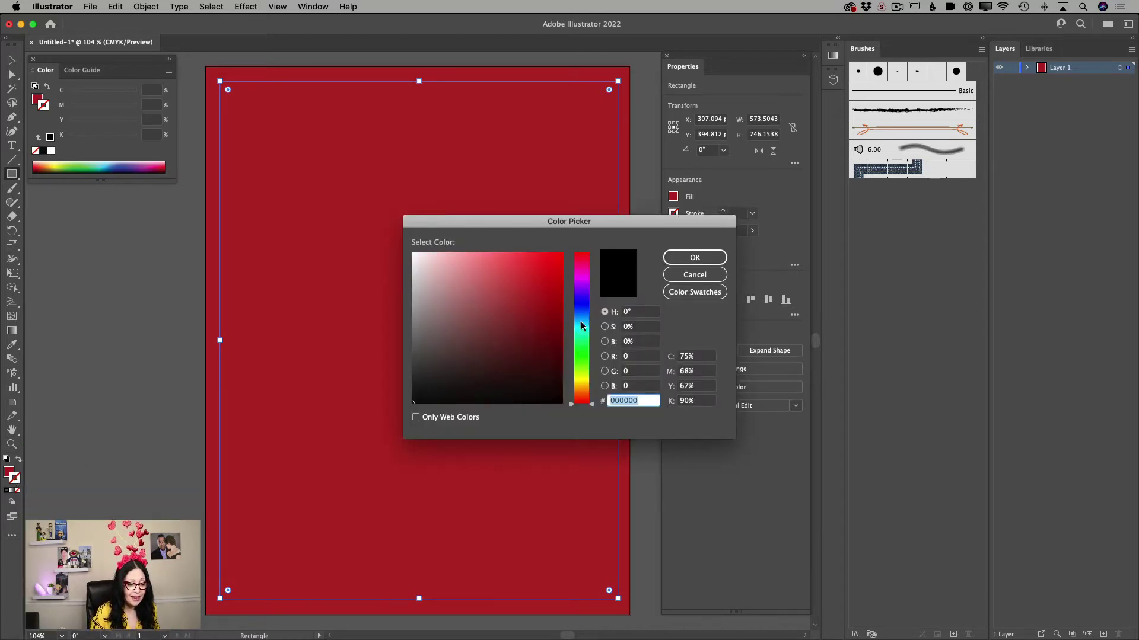
{"action": "left_click_drag", "start_coordinate": [581, 300], "coordinate": [587, 281]}
{"action": "left_click_drag", "start_coordinate": [469, 262], "coordinate": [466, 253]}
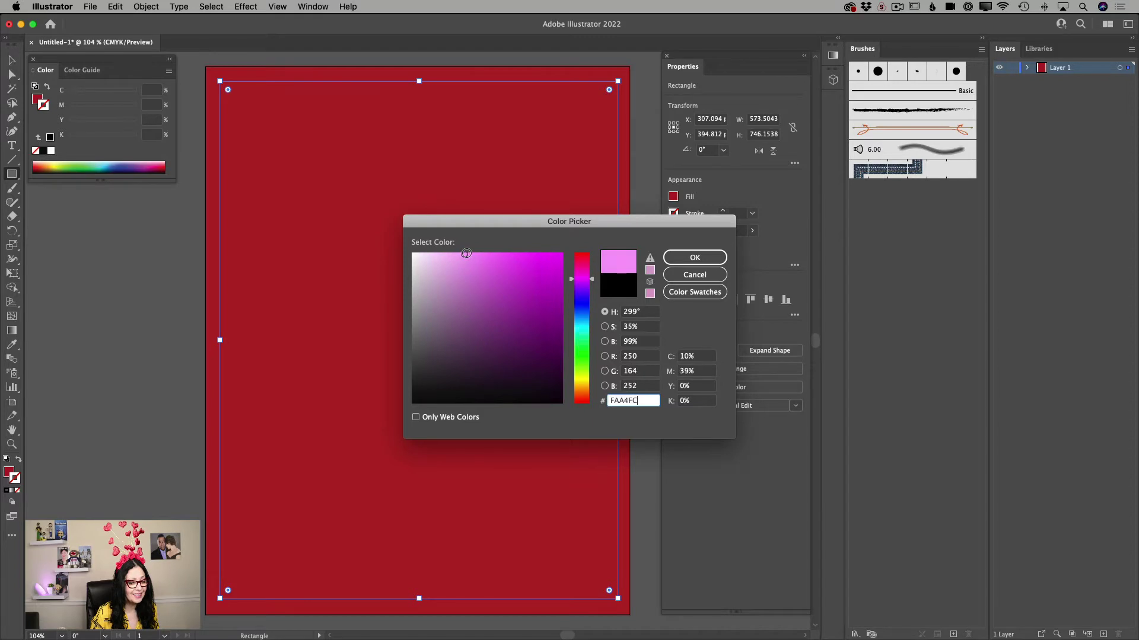
{"action": "left_click", "coordinate": [682, 258]}
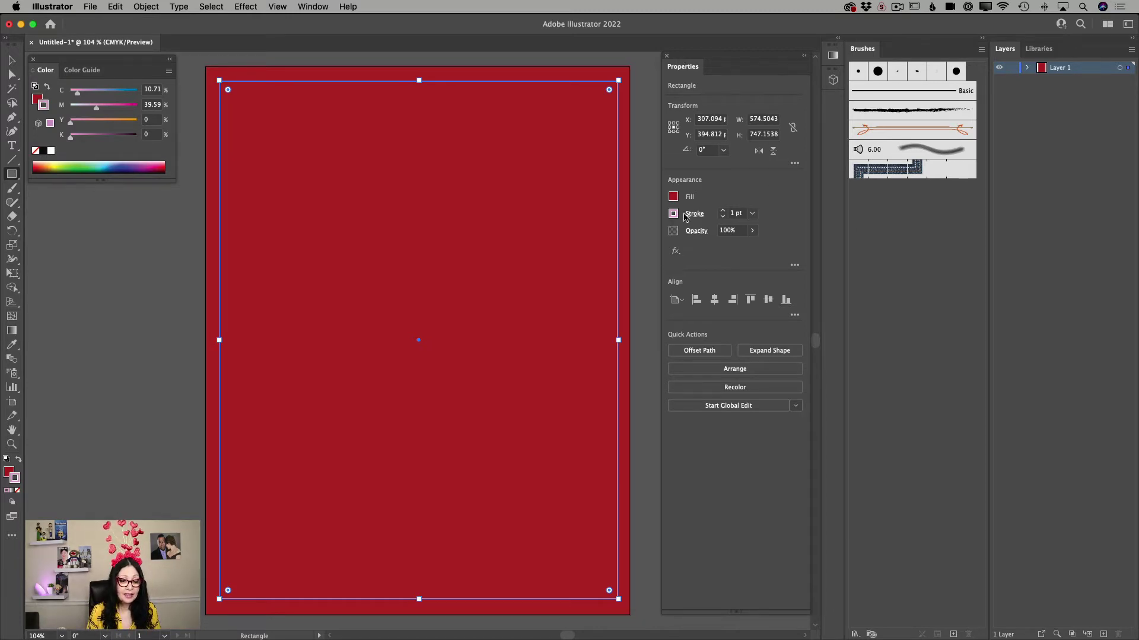
Thicken the pink border to 5 pt and lock Layer 1.
{"action": "left_click", "coordinate": [723, 211]}
{"action": "left_click", "coordinate": [723, 211]}
{"action": "left_click", "coordinate": [723, 211]}
{"action": "left_click", "coordinate": [723, 211]}
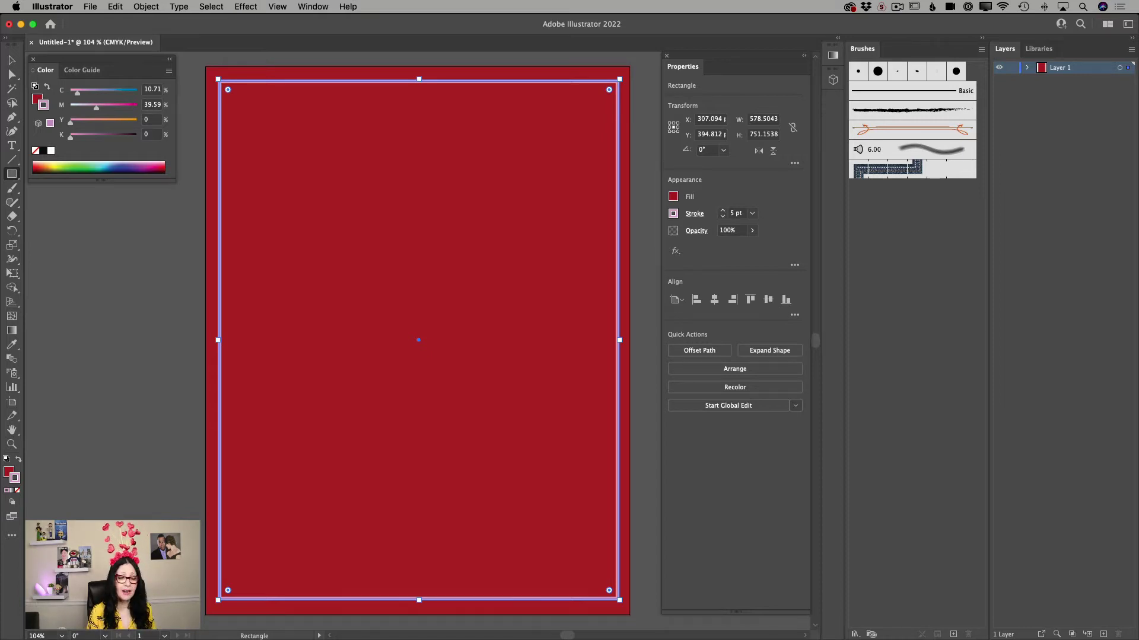
{"action": "left_click", "coordinate": [1010, 69]}
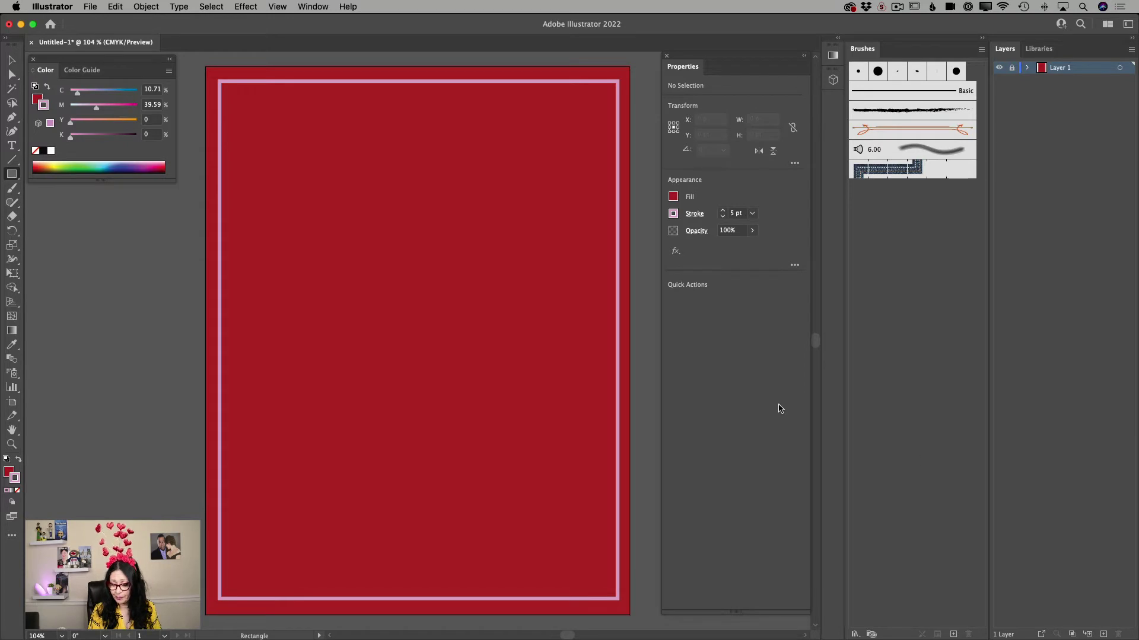
Add Layer 2 and set the Curvature tool to pink fill with no stroke.
{"action": "left_click", "coordinate": [1104, 634]}
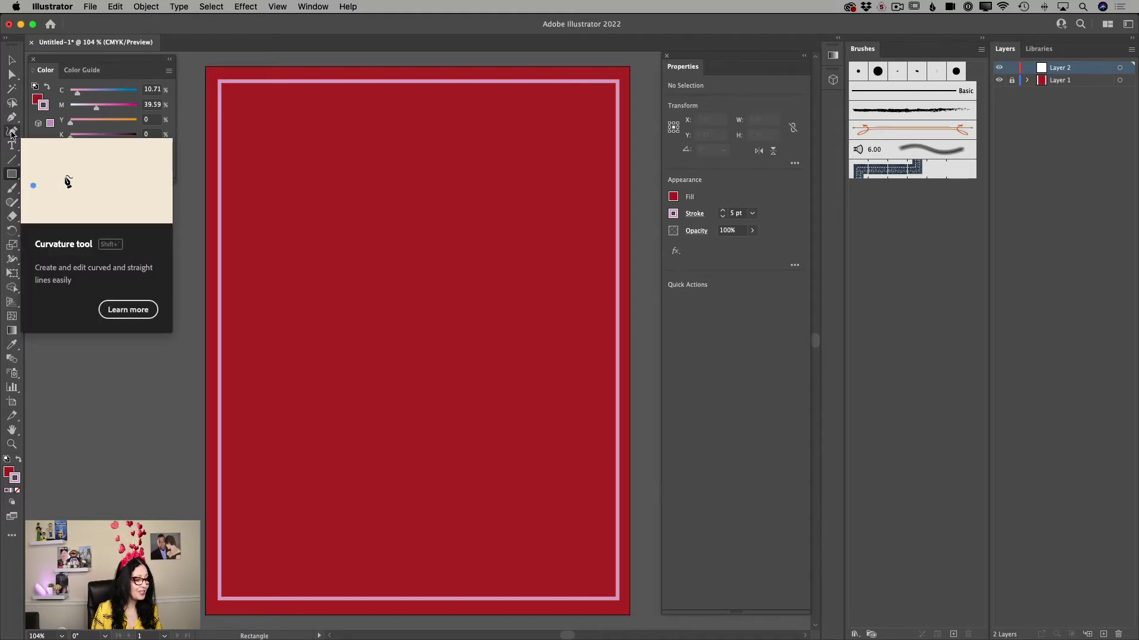
{"action": "left_click", "coordinate": [11, 134]}
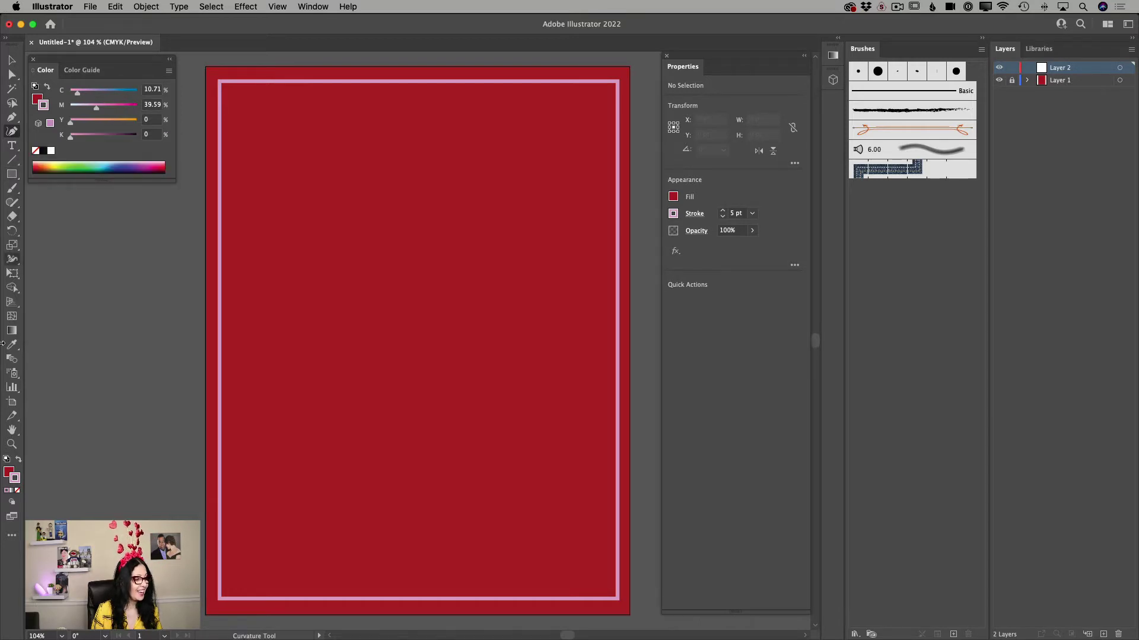
{"action": "left_click", "coordinate": [19, 461]}
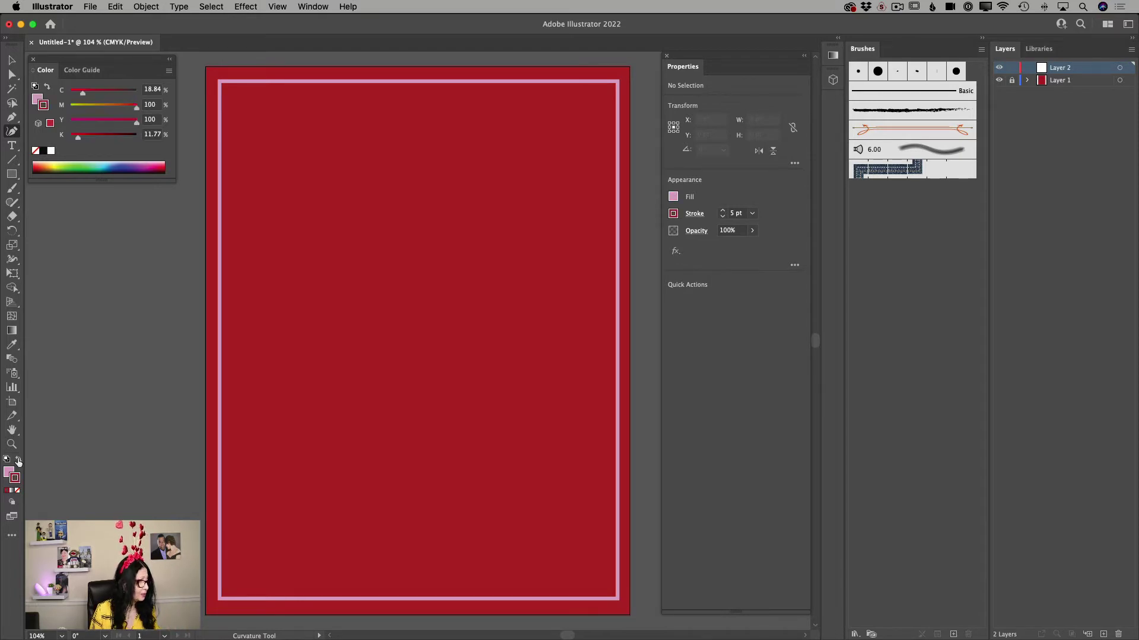
{"action": "left_click", "coordinate": [17, 491]}
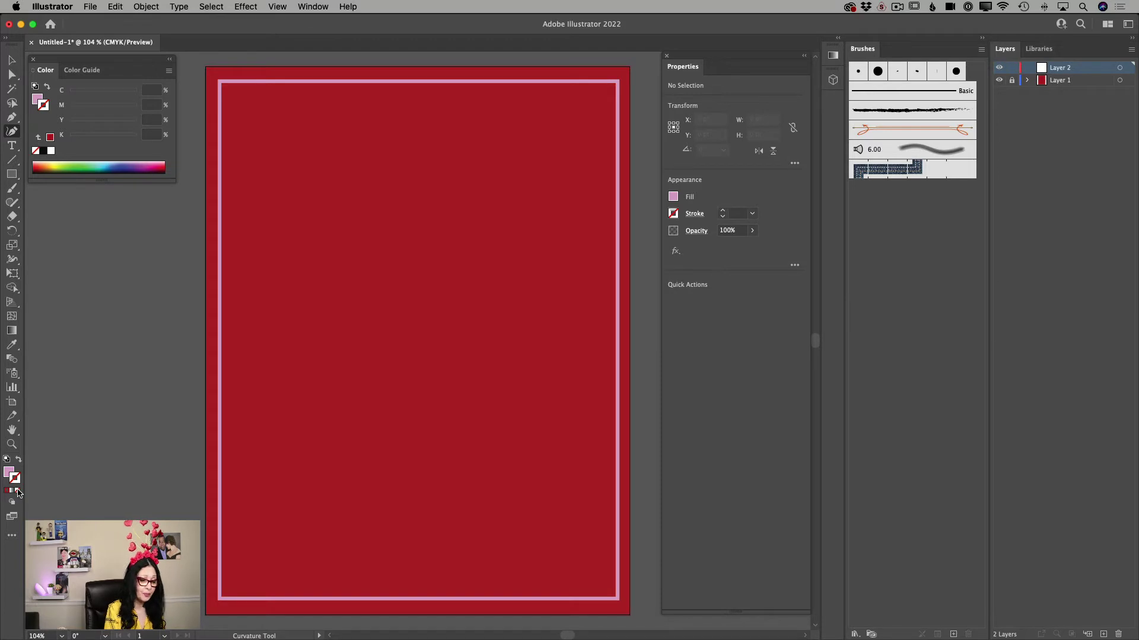
Draw a closed pink heart outline from its bottom point through both lobes and back.
{"action": "left_click", "coordinate": [414, 363]}
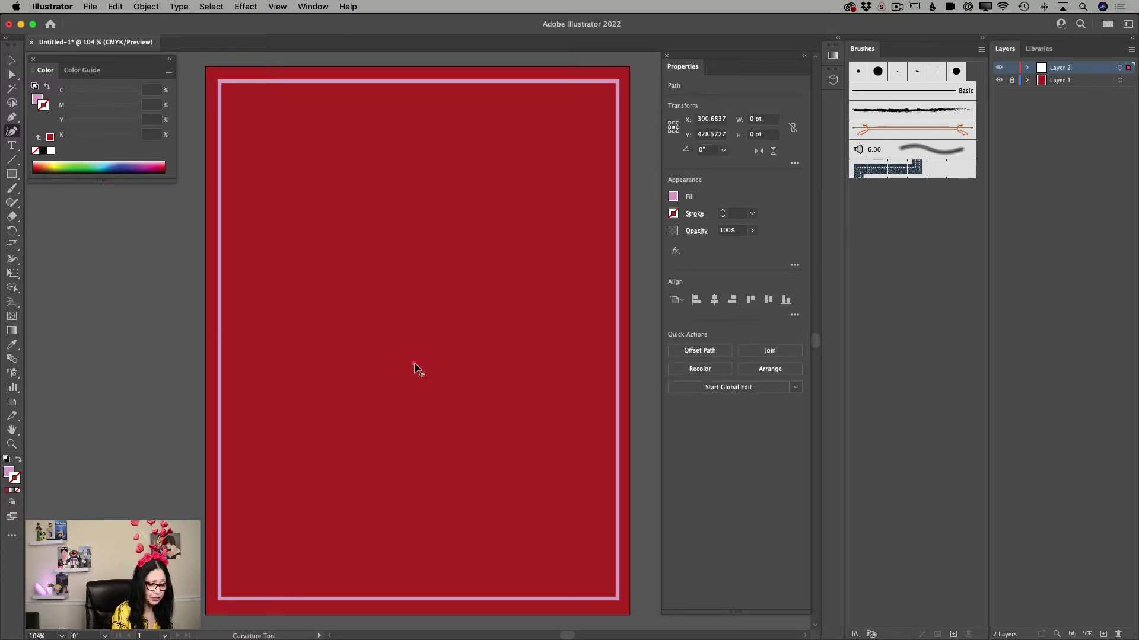
{"action": "left_click", "coordinate": [331, 241]}
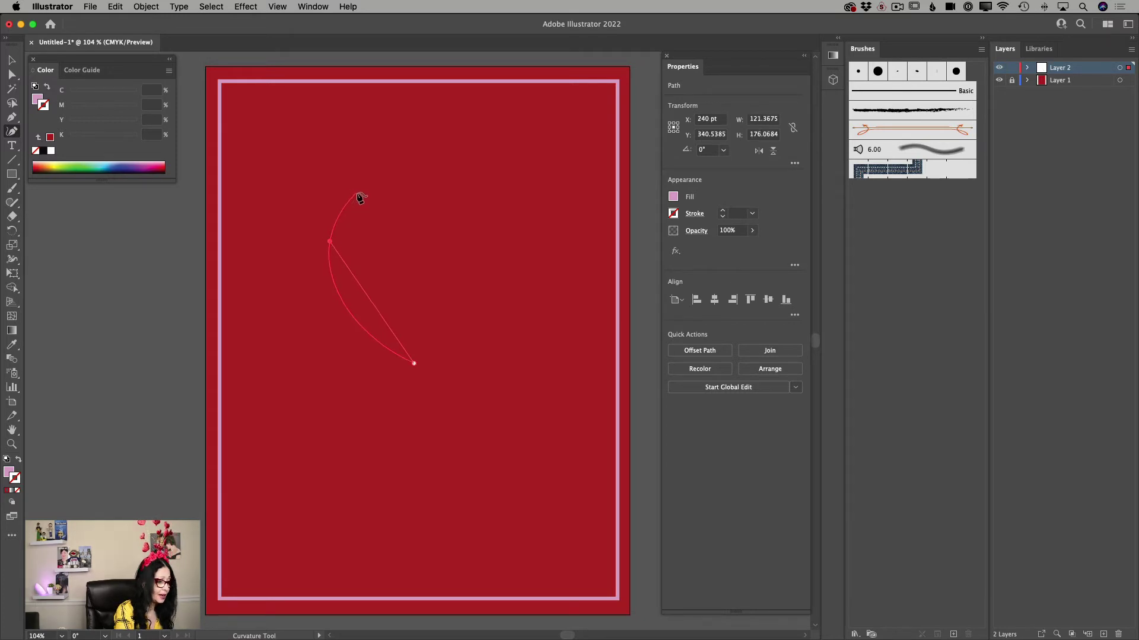
{"action": "left_click", "coordinate": [360, 193]}
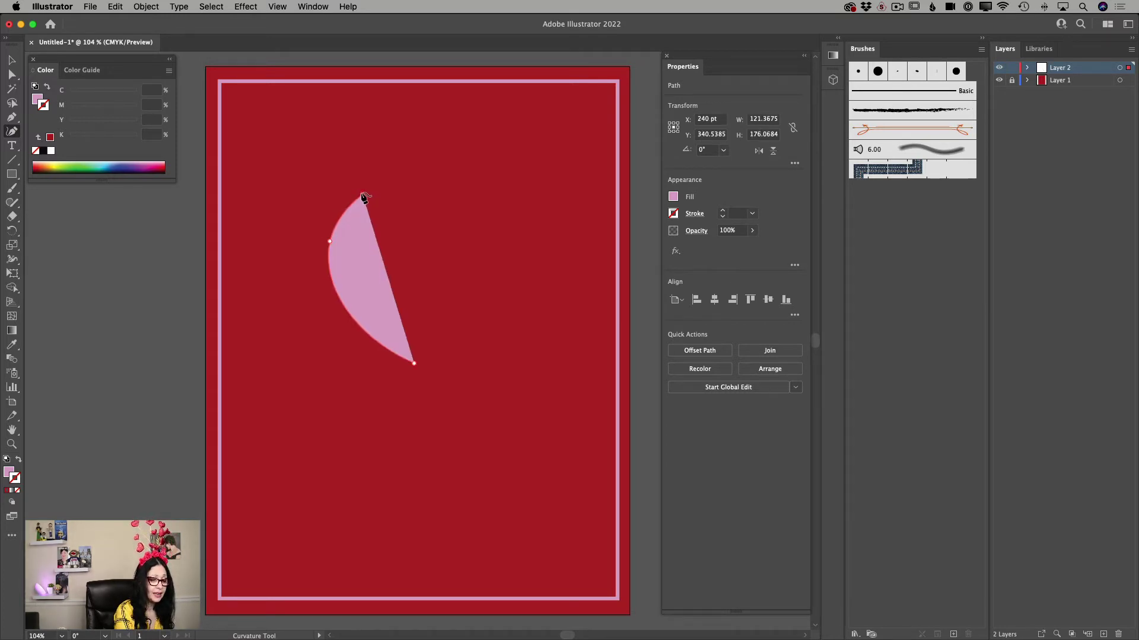
{"action": "left_click", "coordinate": [413, 207]}
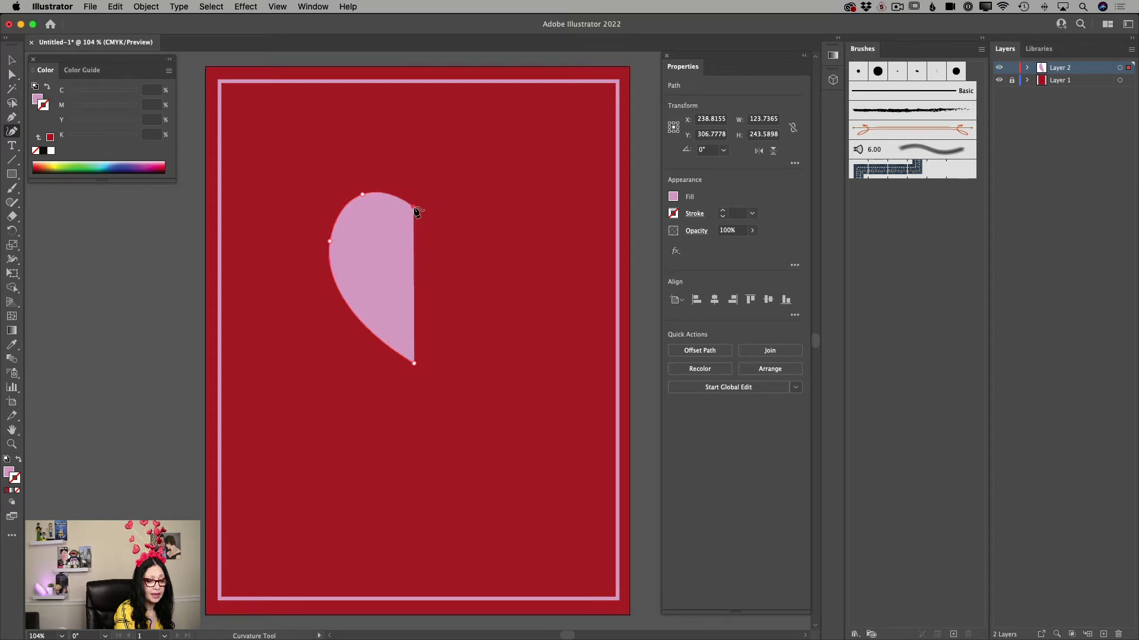
{"action": "left_click", "coordinate": [444, 190]}
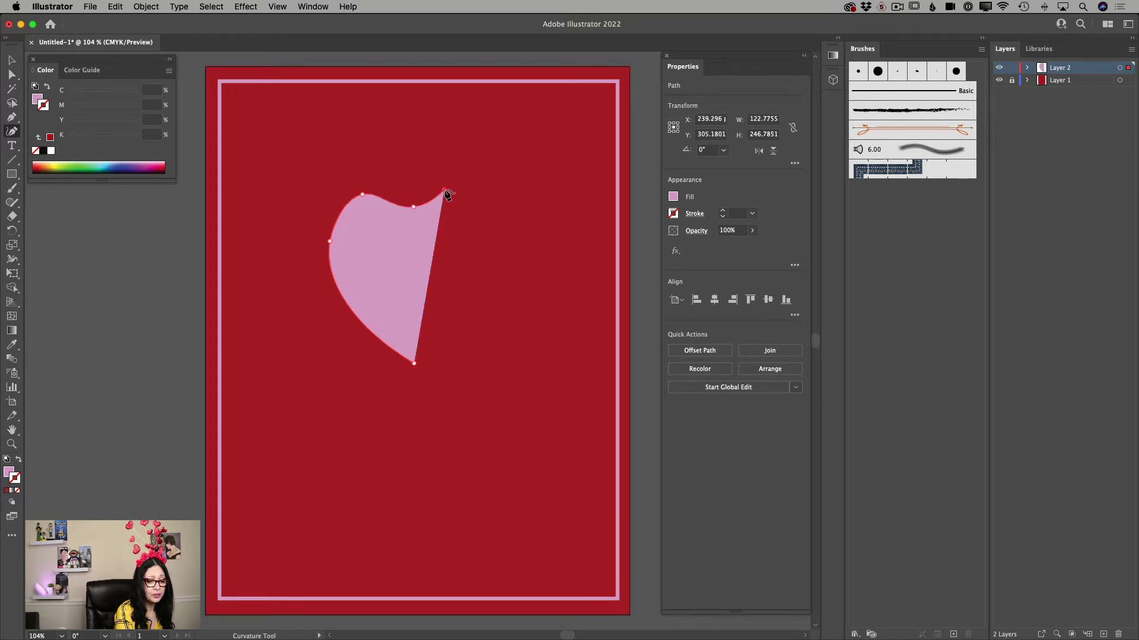
{"action": "left_click", "coordinate": [487, 245]}
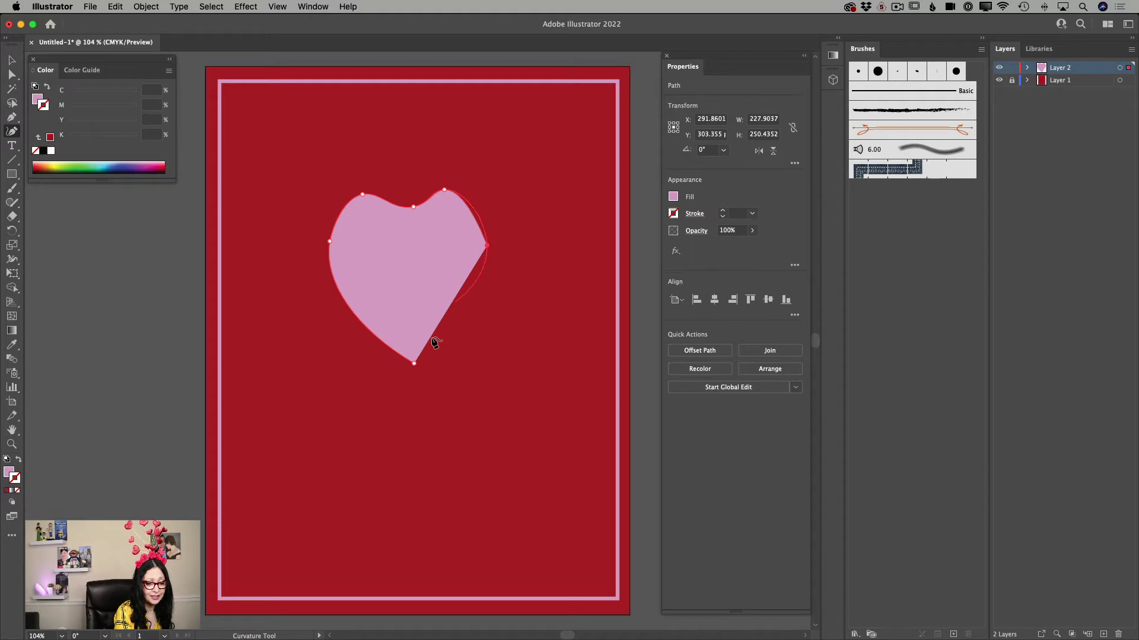
{"action": "left_click", "coordinate": [415, 364]}
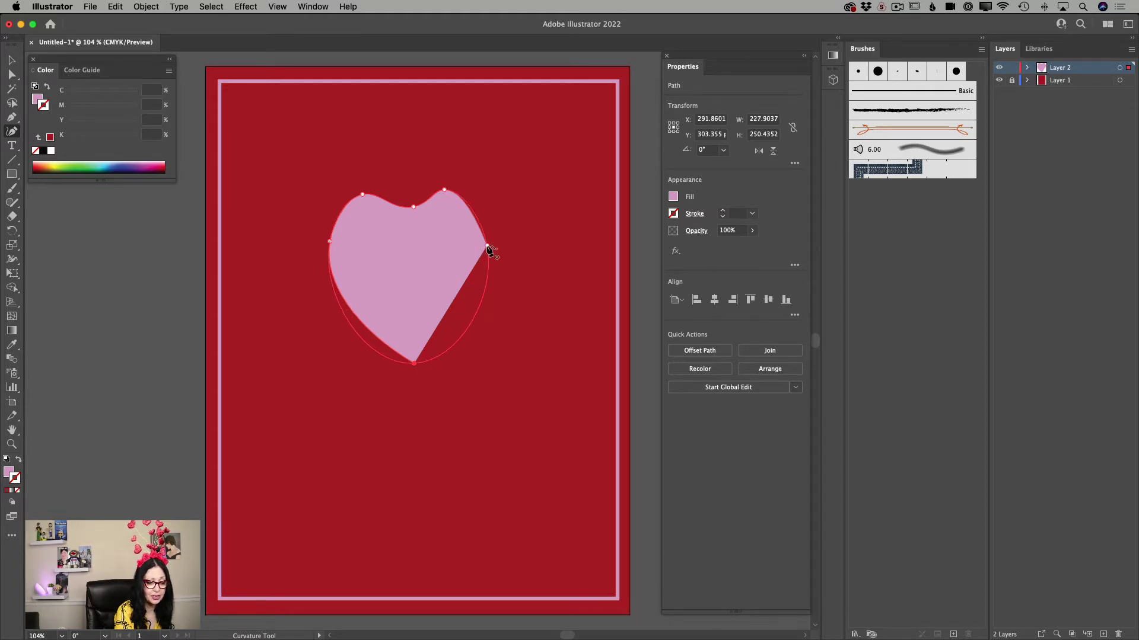
Curve the heart's right edge outward and add a point to smooth it.
{"action": "mouse_move", "coordinate": [487, 245]}
{"action": "left_mouse_down"}
{"action": "mouse_move", "coordinate": [477, 274]}
{"action": "mouse_move", "coordinate": [488, 229]}
{"action": "left_mouse_up"}
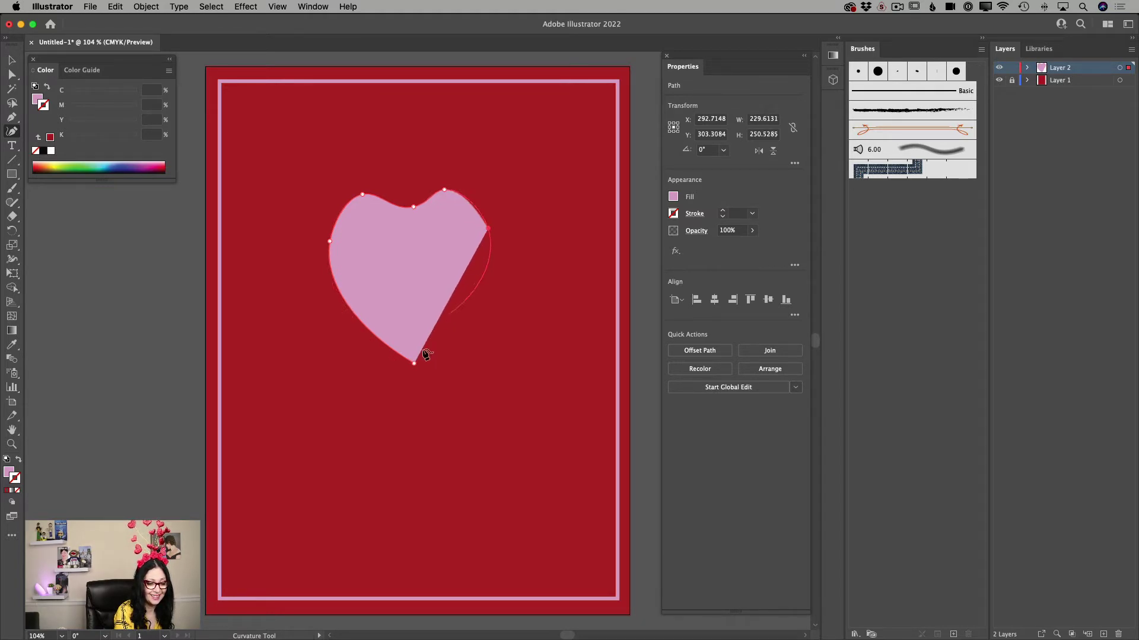
{"action": "left_click_drag", "start_coordinate": [415, 364], "coordinate": [414, 363]}
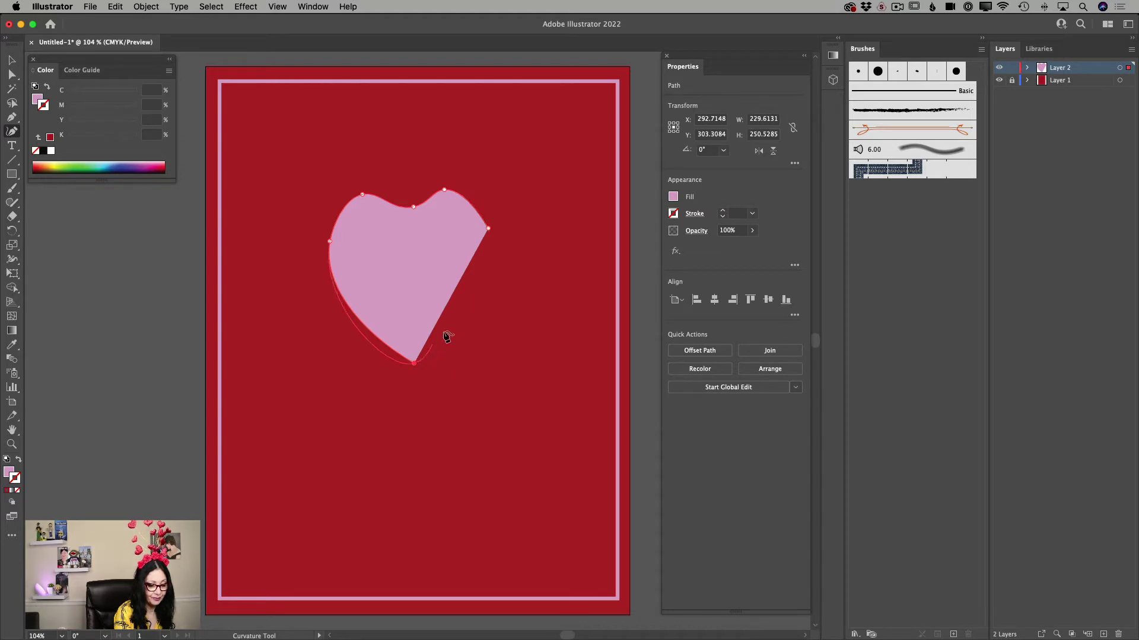
{"action": "left_click", "coordinate": [476, 272]}
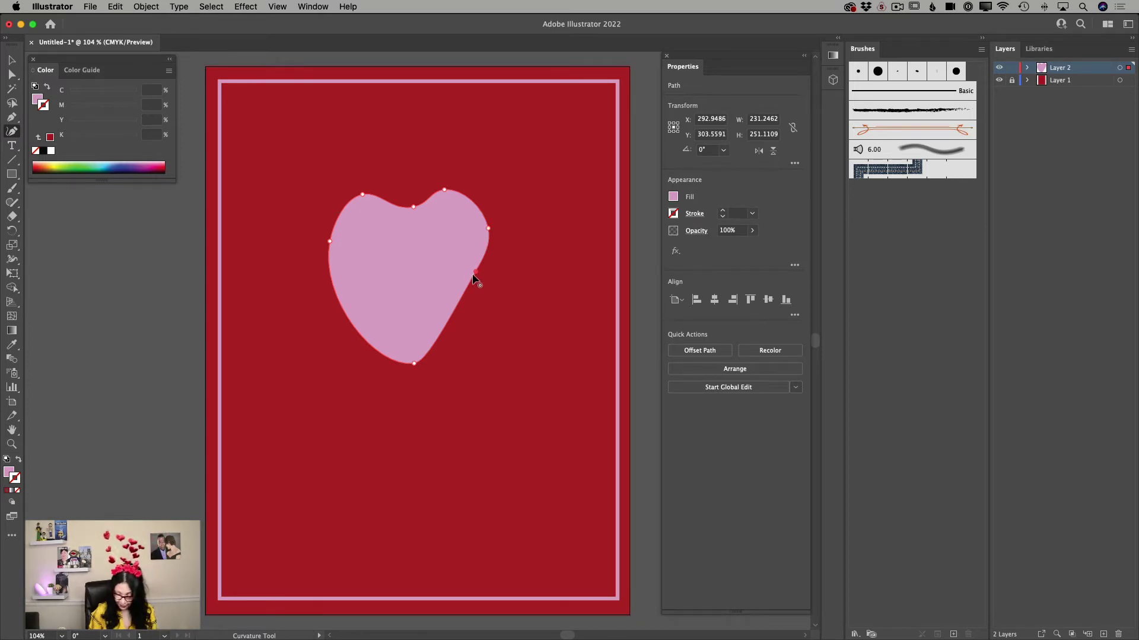
Delete the extra anchor, sharpen the bottom point, and widen both lobes evenly to about 252 × 252 pt.
{"action": "key", "text": "Delete"}
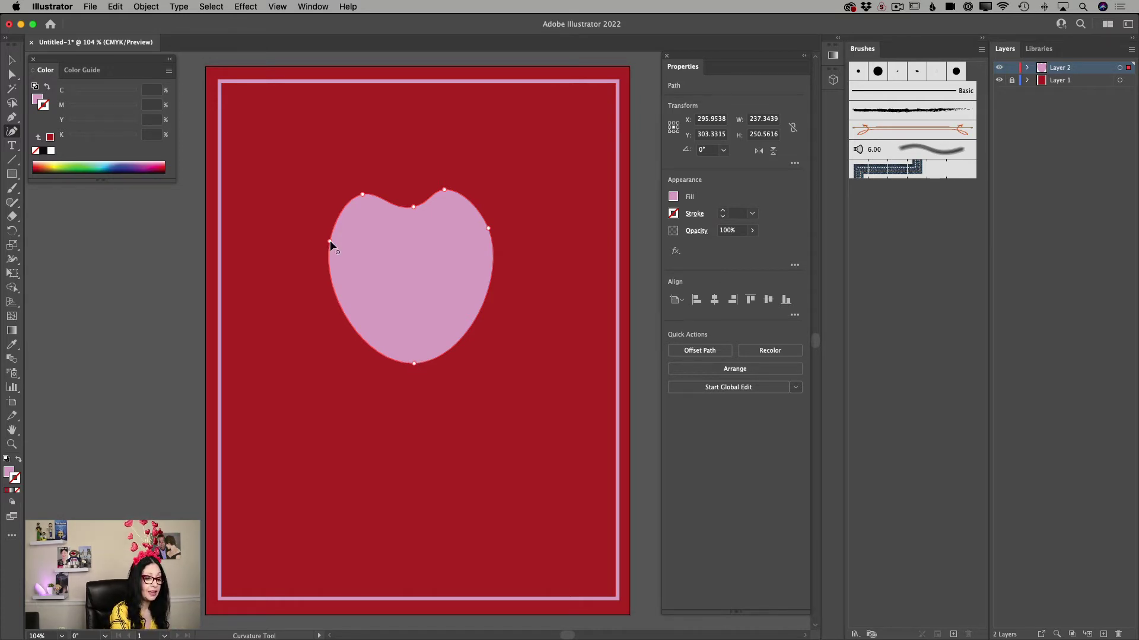
{"action": "double_click", "coordinate": [413, 363]}
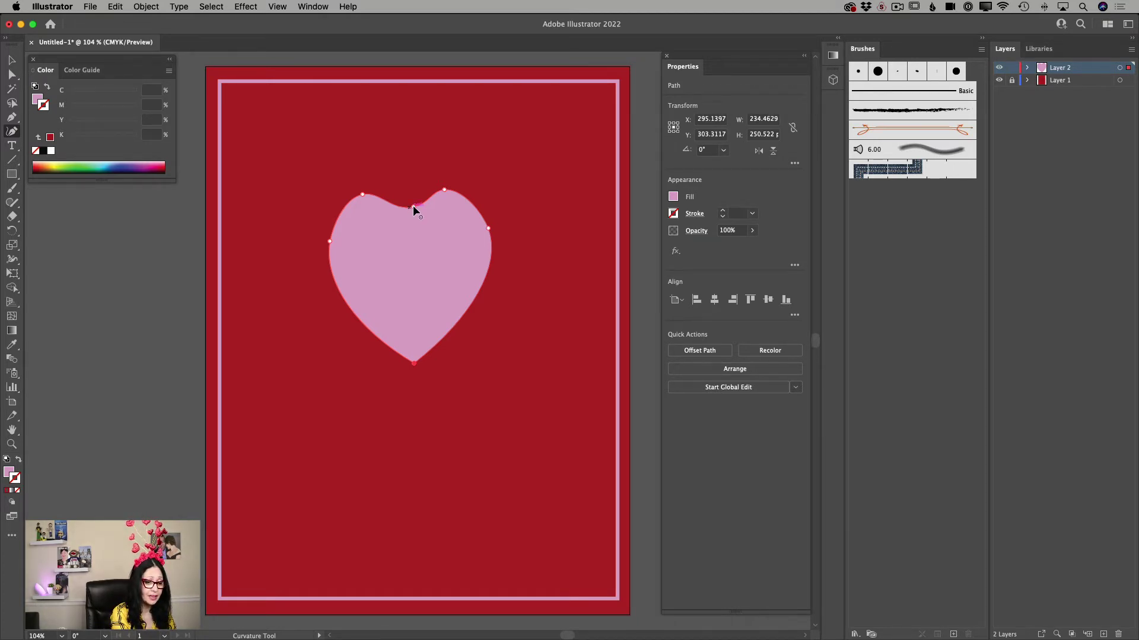
{"action": "left_click_drag", "start_coordinate": [407, 208], "coordinate": [406, 207]}
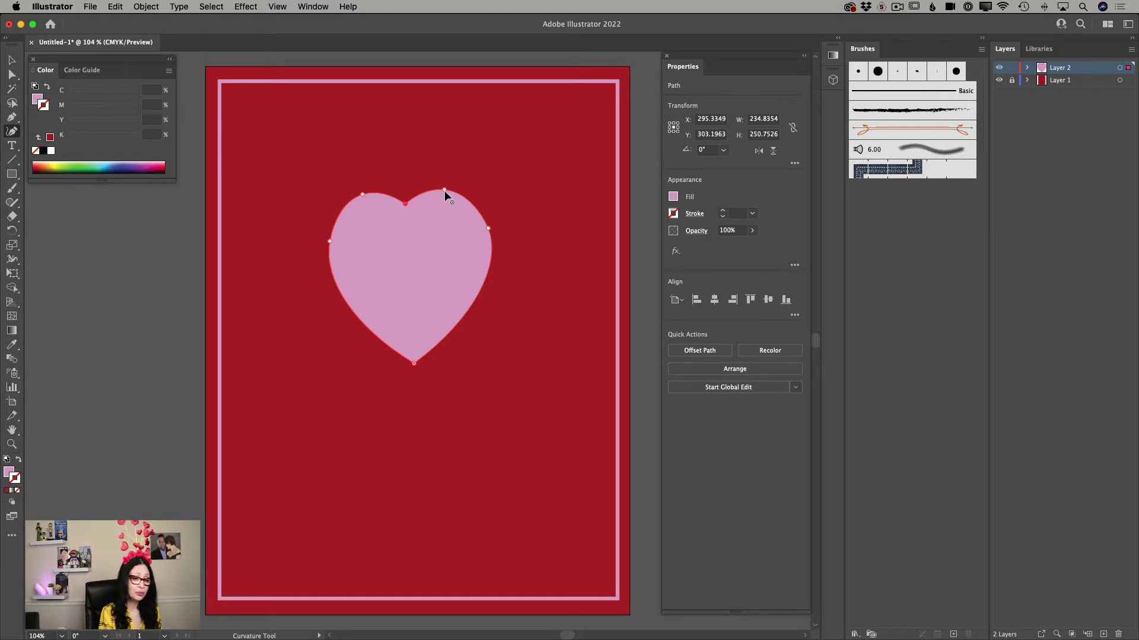
{"action": "left_click_drag", "start_coordinate": [443, 188], "coordinate": [458, 190]}
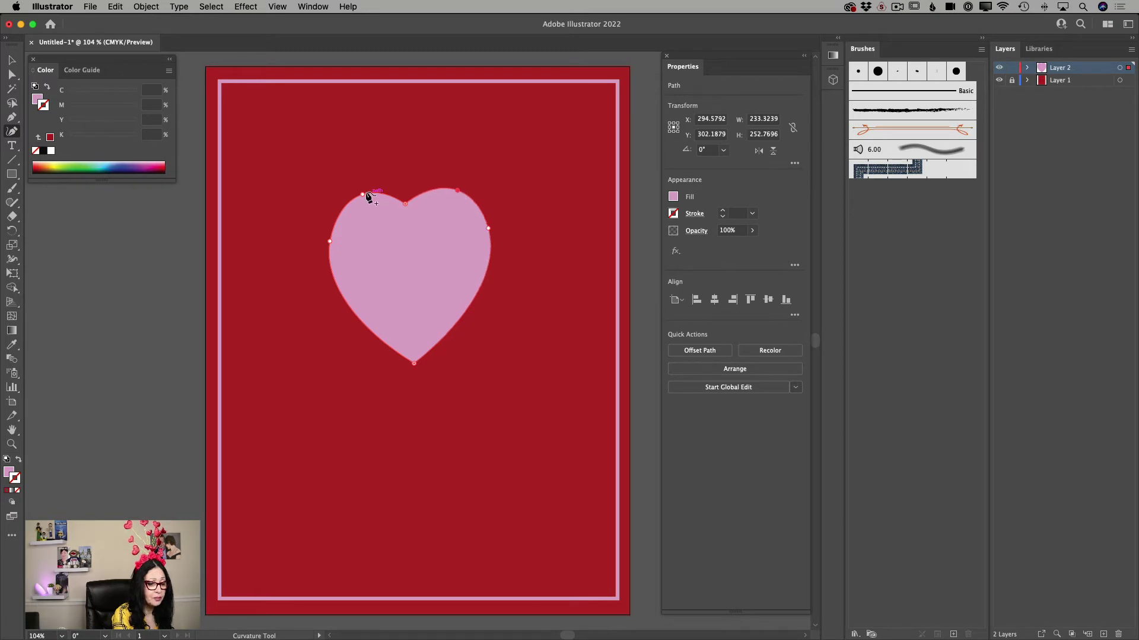
{"action": "left_click_drag", "start_coordinate": [362, 193], "coordinate": [353, 192]}
{"action": "left_click_drag", "start_coordinate": [488, 229], "coordinate": [494, 229]}
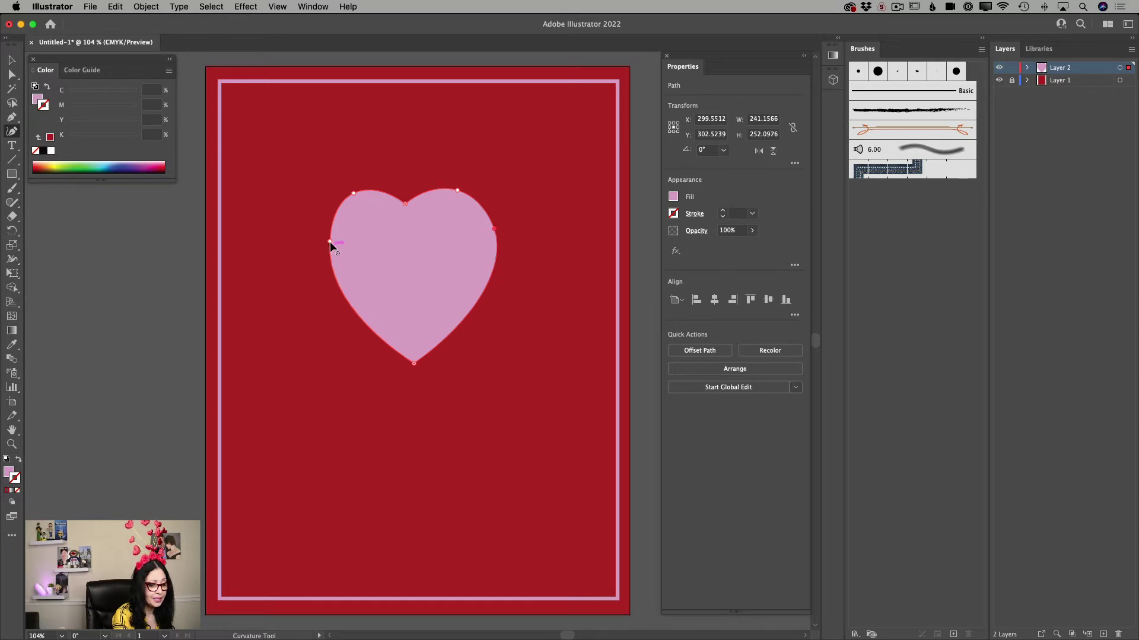
{"action": "left_click_drag", "start_coordinate": [330, 241], "coordinate": [322, 244]}
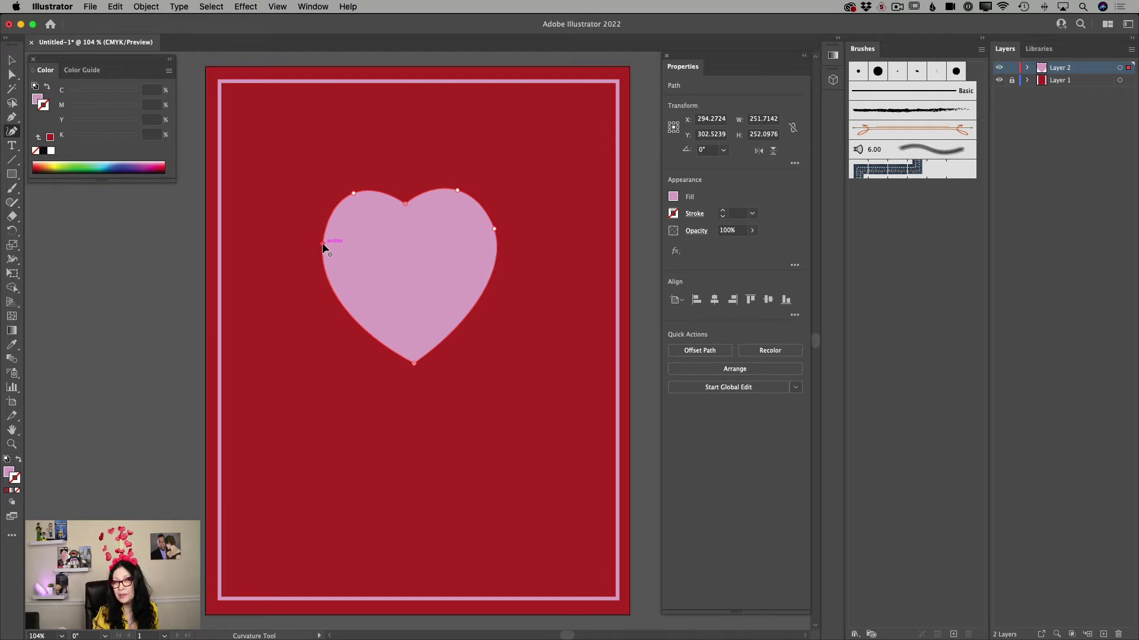
Scale the heart down to about 183 × 185 pt and move it into the card's upper half.
{"action": "left_click", "coordinate": [13, 60]}
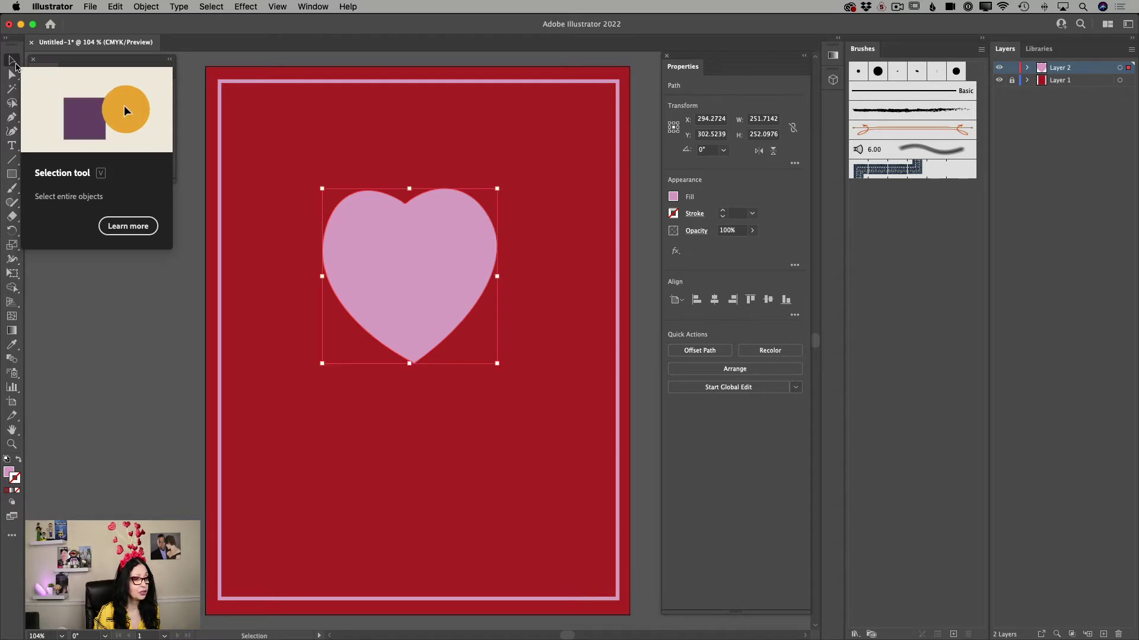
{"action": "left_click_drag", "start_coordinate": [322, 189], "coordinate": [370, 235]}
{"action": "mouse_move", "coordinate": [439, 290]}
{"action": "left_mouse_down"}
{"action": "mouse_move", "coordinate": [418, 273]}
{"action": "mouse_move", "coordinate": [435, 275]}
{"action": "mouse_move", "coordinate": [430, 295]}
{"action": "left_mouse_up"}
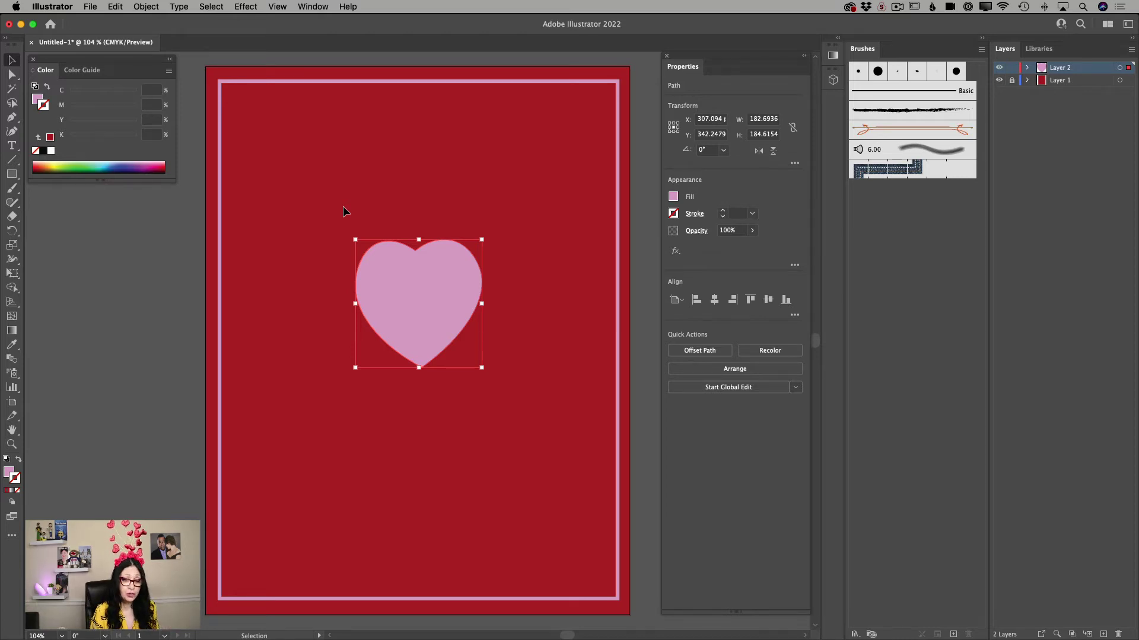
{"action": "left_click", "coordinate": [12, 133]}
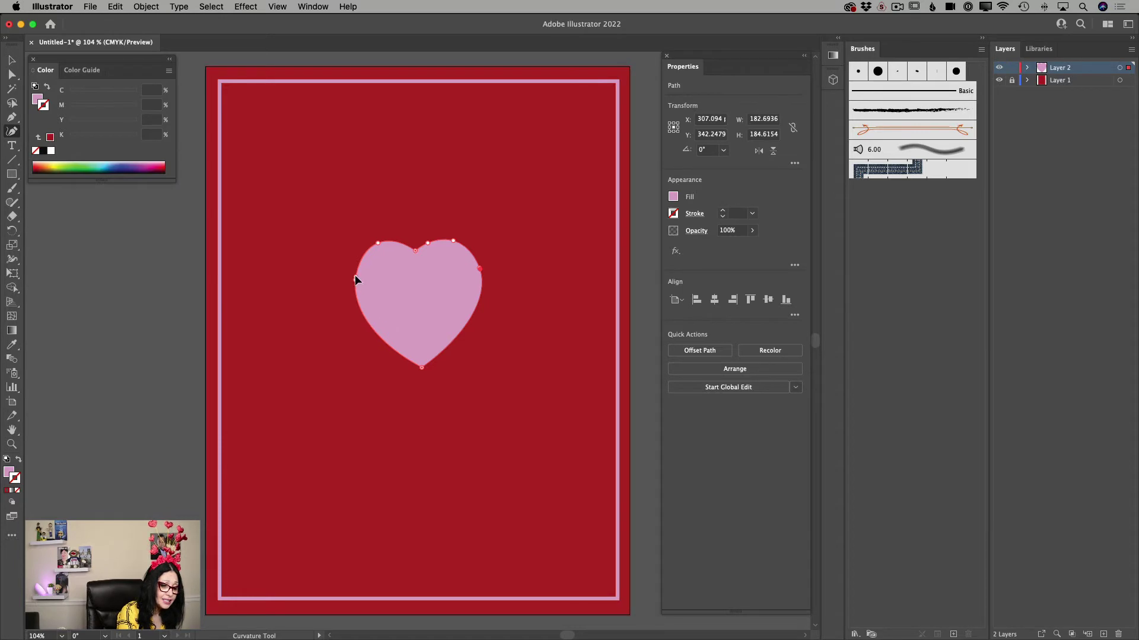
Nudge the heart's left point, undo a stray point, and delete an extra right-side anchor.
{"action": "left_click_drag", "start_coordinate": [354, 275], "coordinate": [357, 276]}
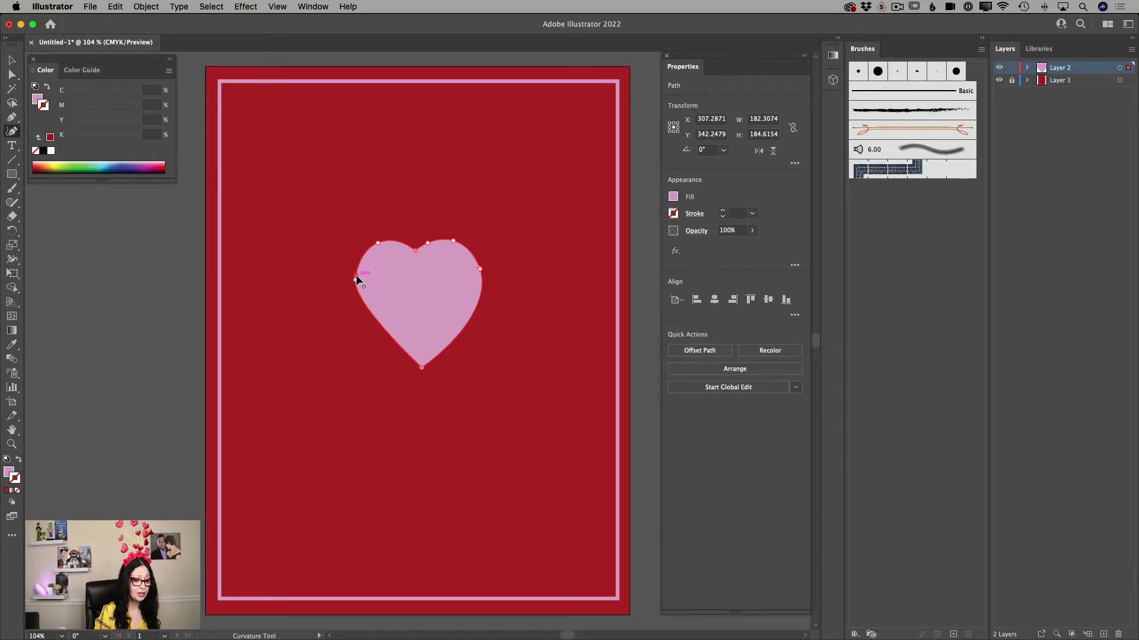
{"action": "left_click_drag", "start_coordinate": [356, 276], "coordinate": [356, 276]}
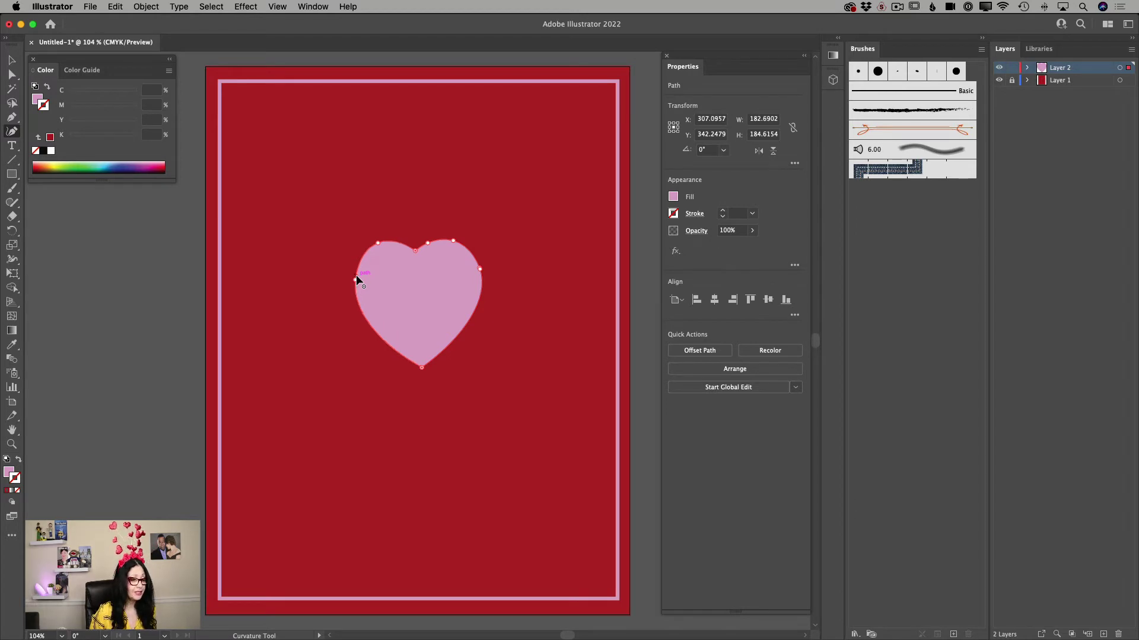
{"action": "left_click", "coordinate": [482, 257]}
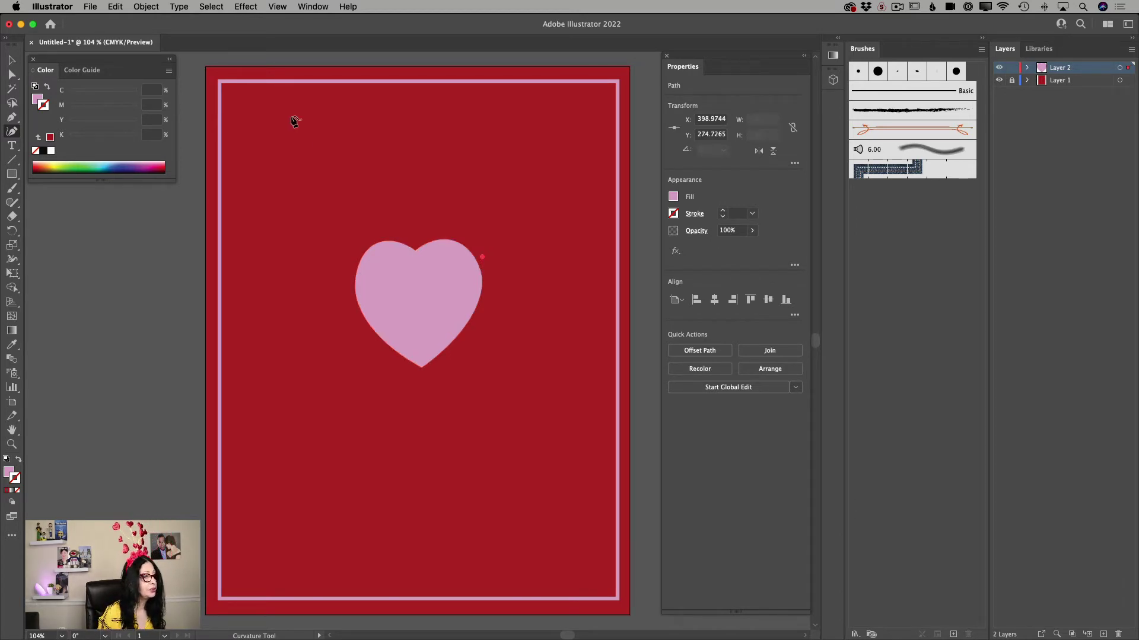
{"action": "left_click", "coordinate": [118, 6]}
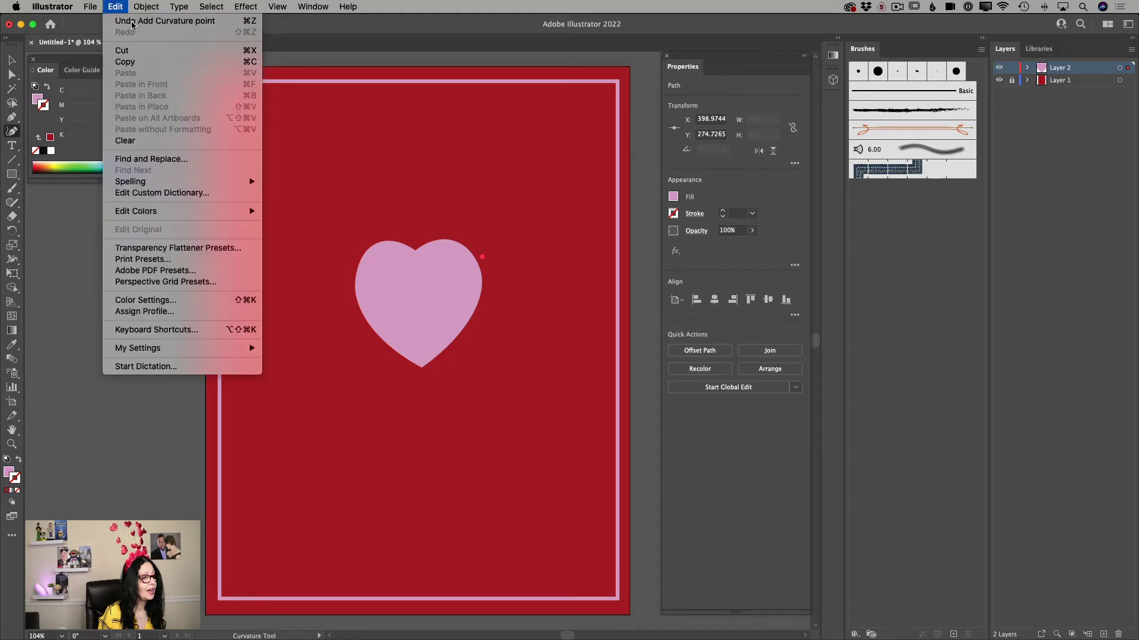
{"action": "left_click", "coordinate": [131, 22]}
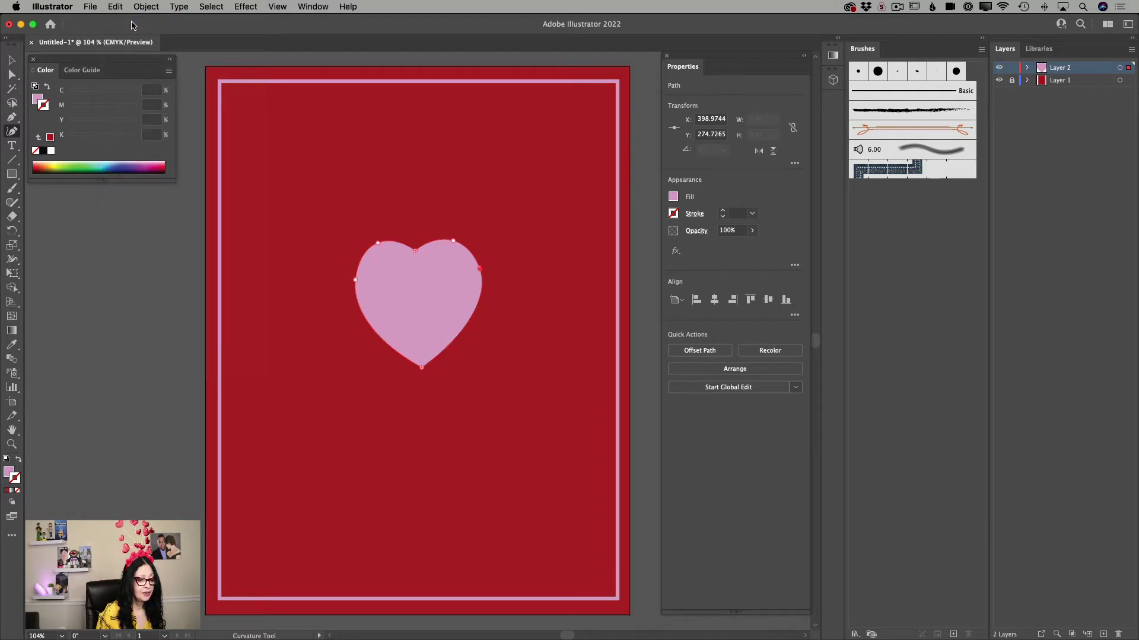
{"action": "left_click", "coordinate": [479, 269]}
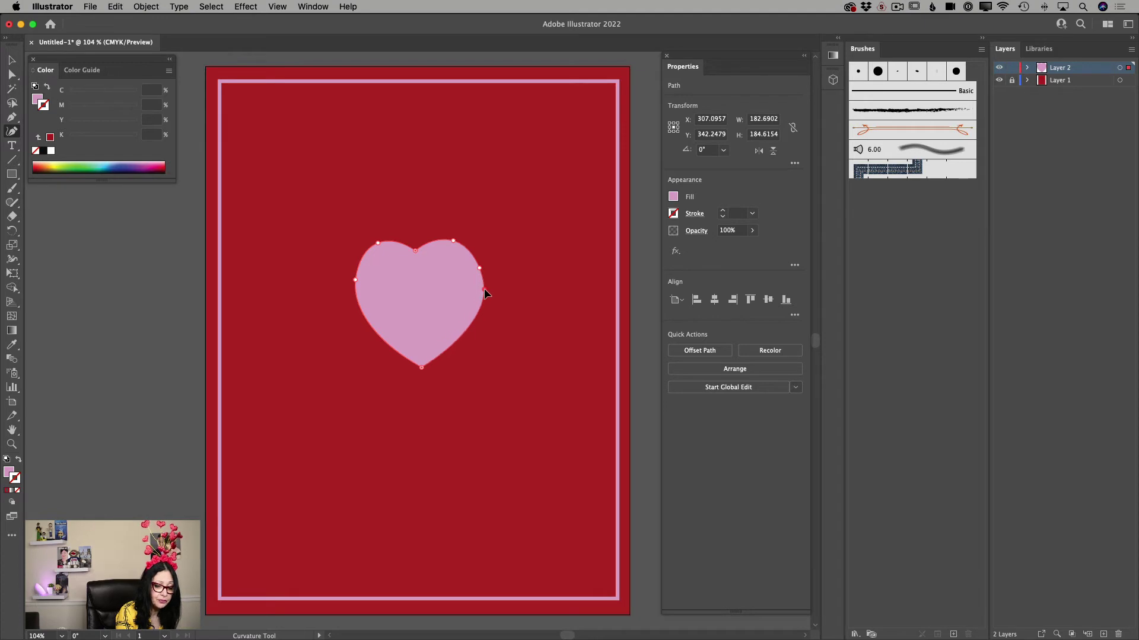
{"action": "key", "text": "Delete"}
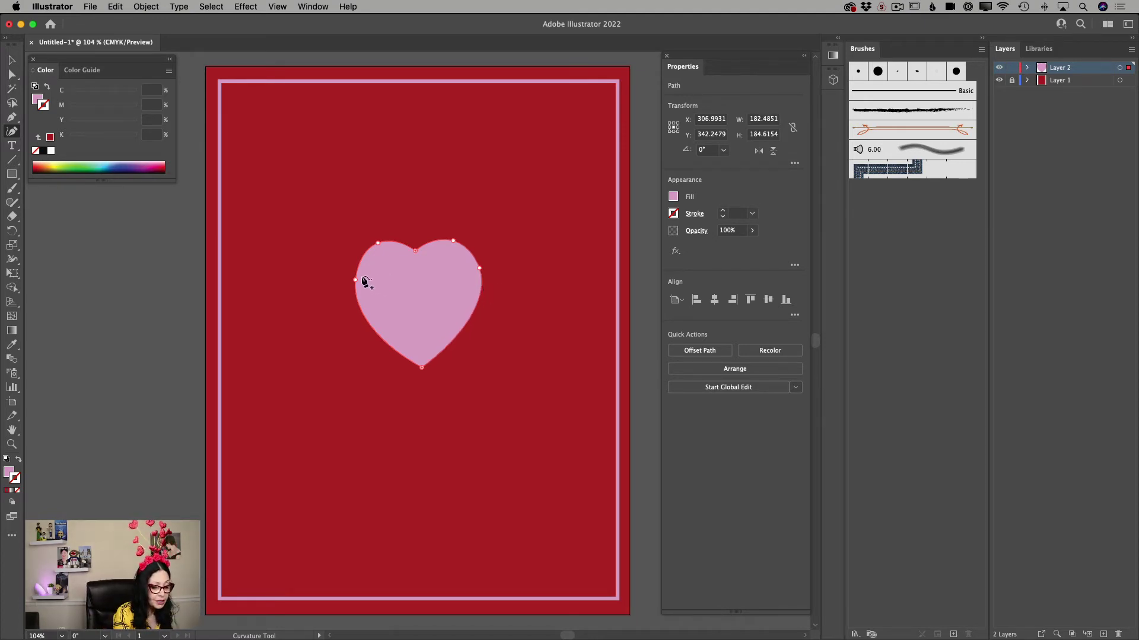
Adjust the left, right and bottom anchors to round the heart to about 200 × 199 pt.
{"action": "left_click_drag", "start_coordinate": [355, 279], "coordinate": [352, 269]}
{"action": "left_click_drag", "start_coordinate": [478, 268], "coordinate": [484, 266]}
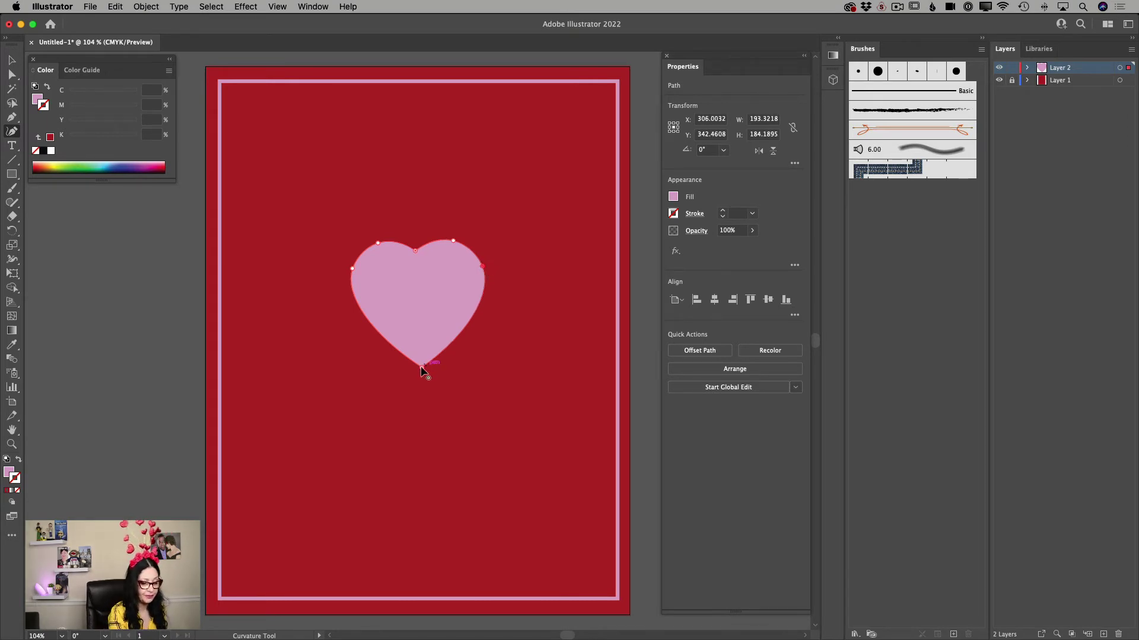
{"action": "left_click_drag", "start_coordinate": [421, 367], "coordinate": [419, 377]}
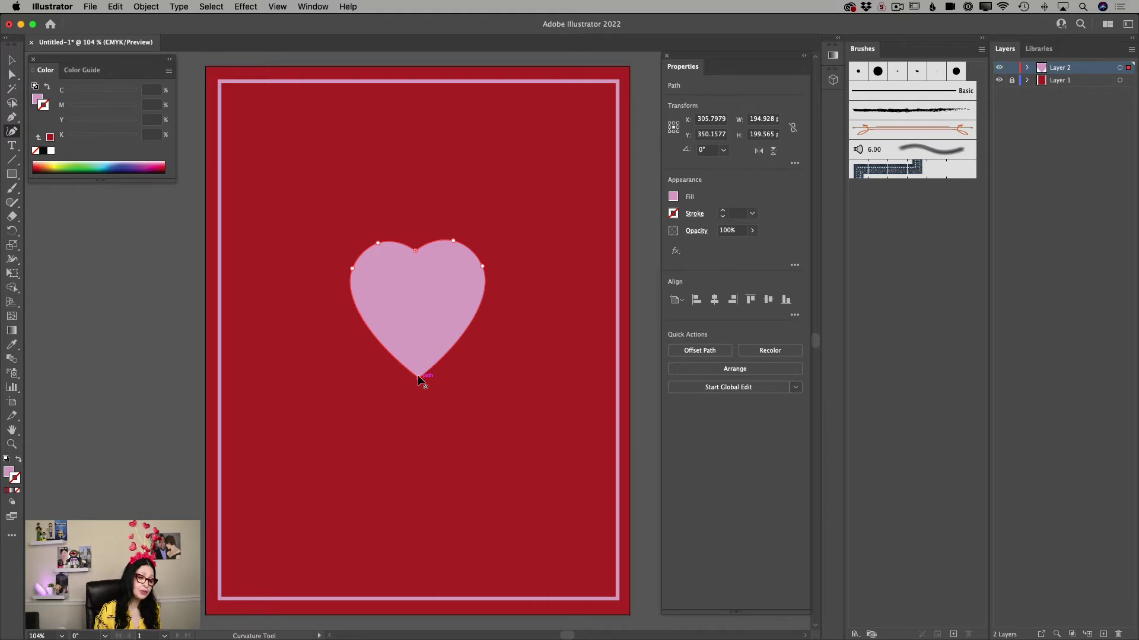
{"action": "left_click", "coordinate": [418, 376]}
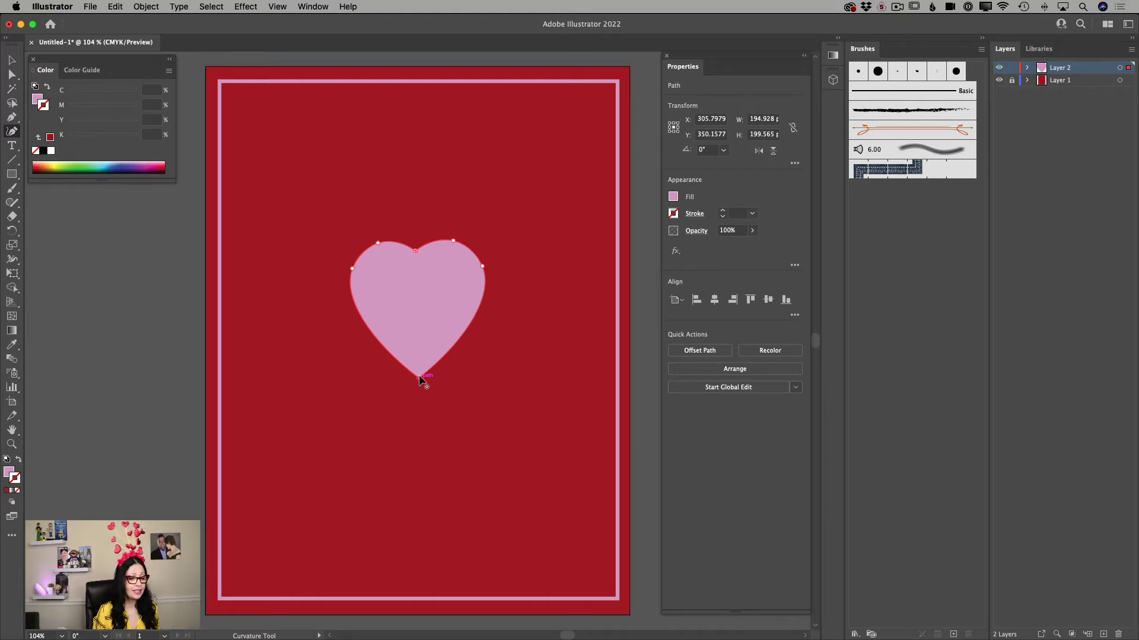
{"action": "left_click", "coordinate": [353, 267]}
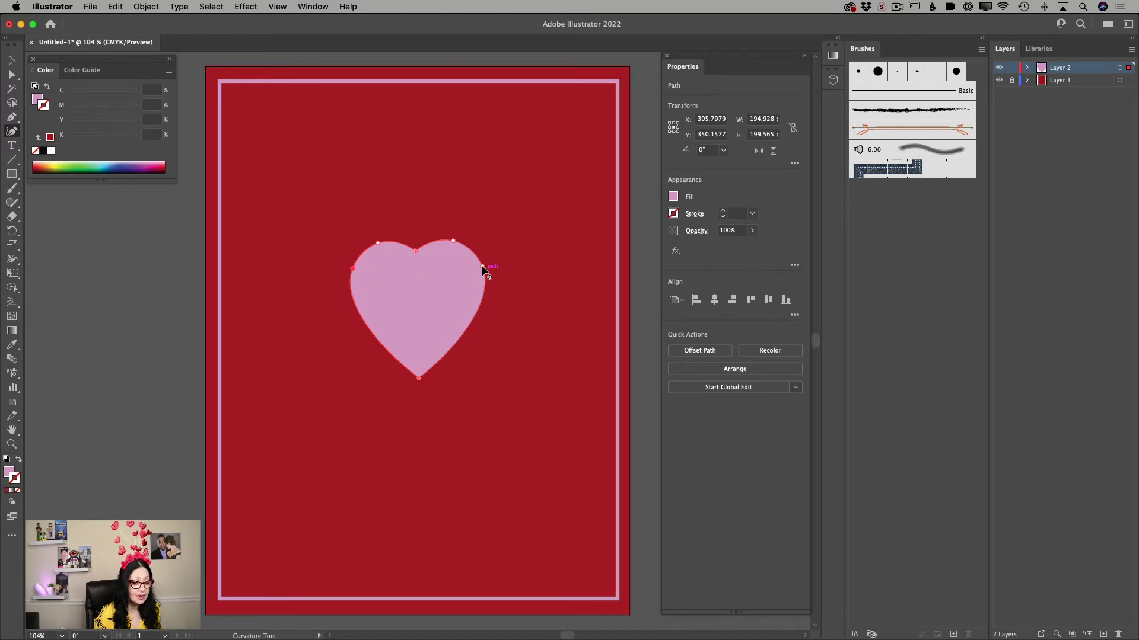
{"action": "left_click_drag", "start_coordinate": [482, 266], "coordinate": [486, 266]}
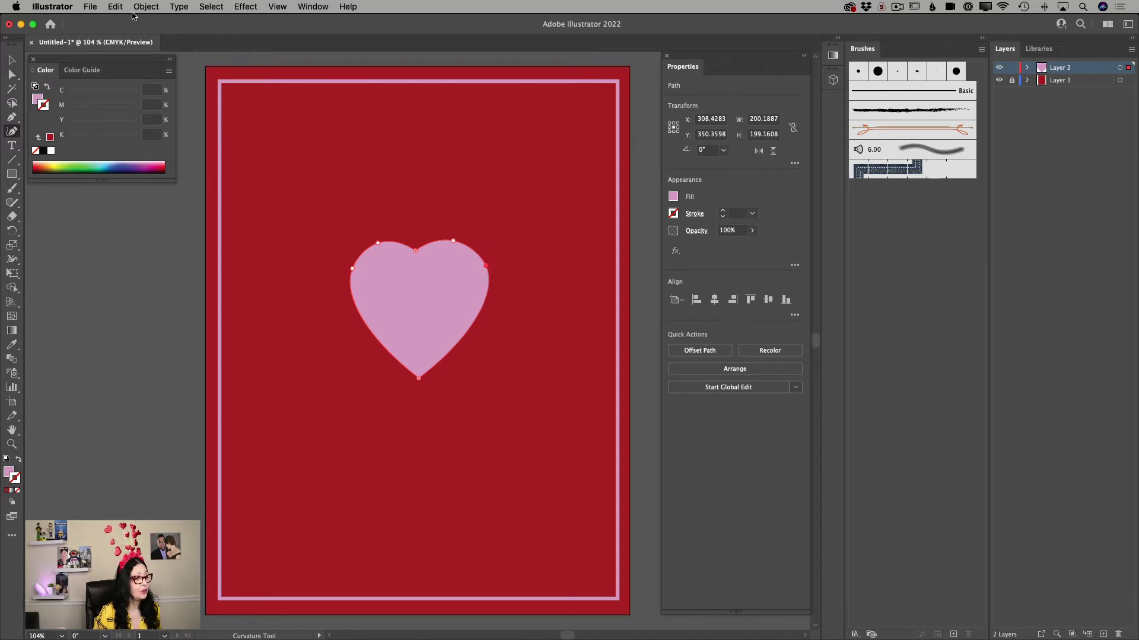
{"action": "left_click", "coordinate": [115, 7]}
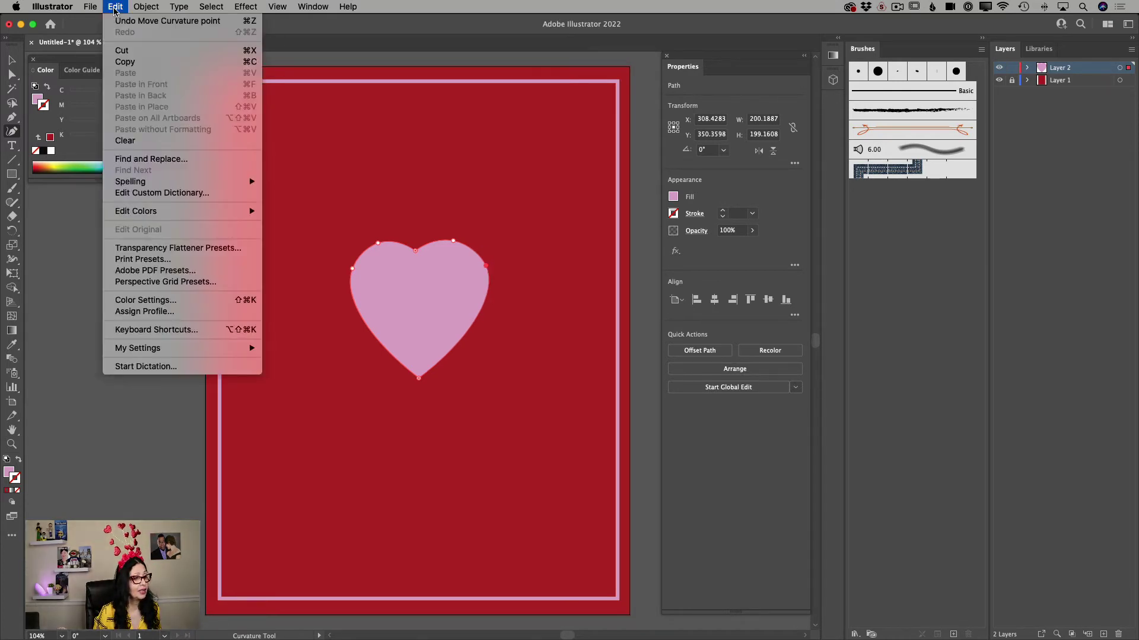
Copy the pink heart and paste a duplicate slightly lower, overlapping the original.
{"action": "left_click", "coordinate": [124, 62]}
{"action": "left_click", "coordinate": [115, 7]}
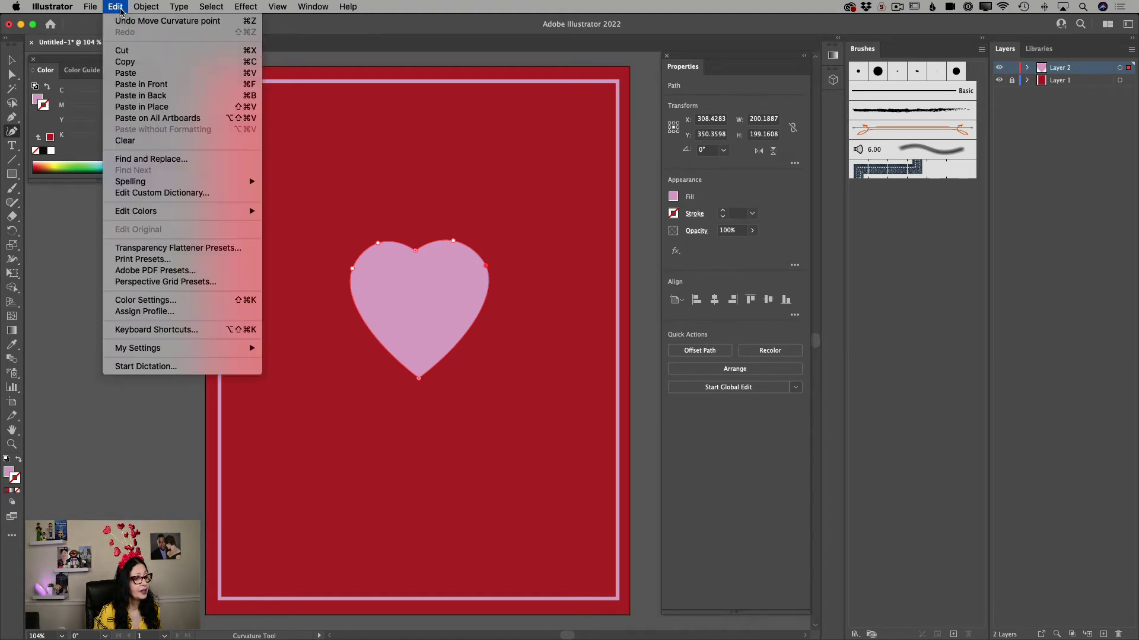
{"action": "left_click", "coordinate": [126, 73]}
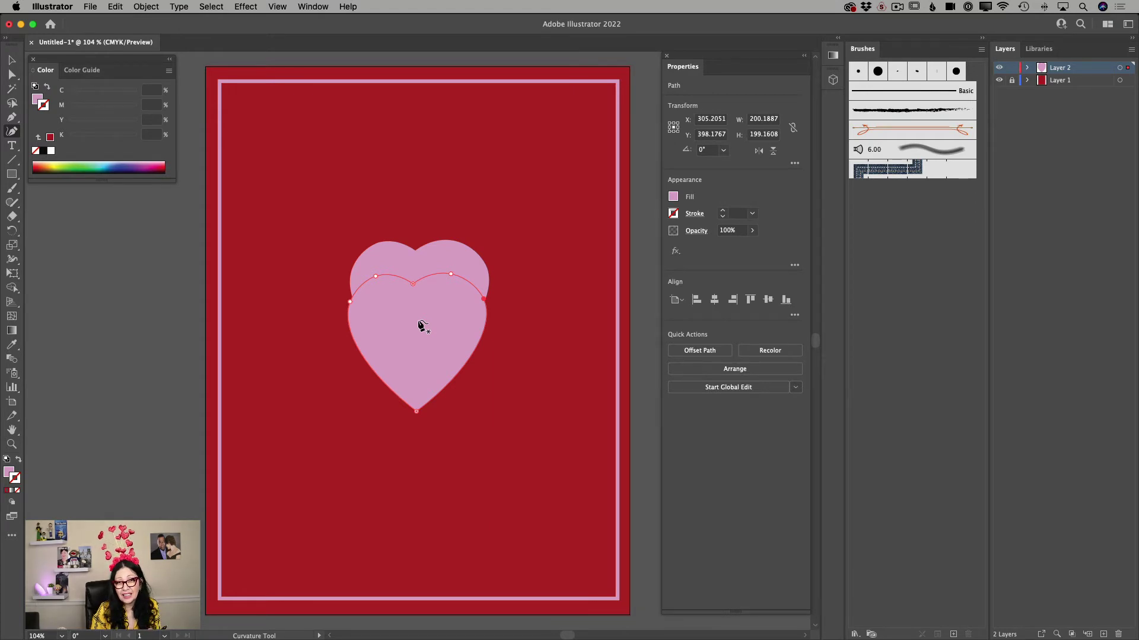
Swap the duplicate heart's fill and stroke, then raise its pink stroke weight to 7 pt.
{"action": "left_click", "coordinate": [18, 461]}
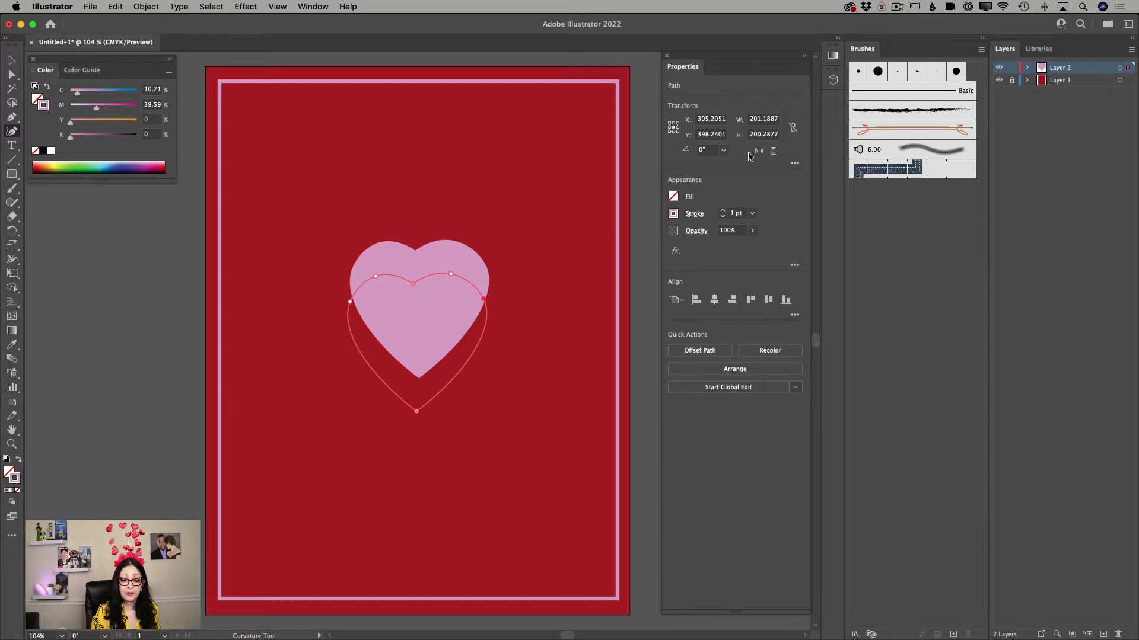
{"action": "left_click", "coordinate": [724, 211]}
{"action": "left_click", "coordinate": [724, 211]}
{"action": "left_click", "coordinate": [724, 211]}
{"action": "left_click", "coordinate": [724, 211]}
{"action": "left_click", "coordinate": [724, 211]}
{"action": "left_click", "coordinate": [724, 211]}
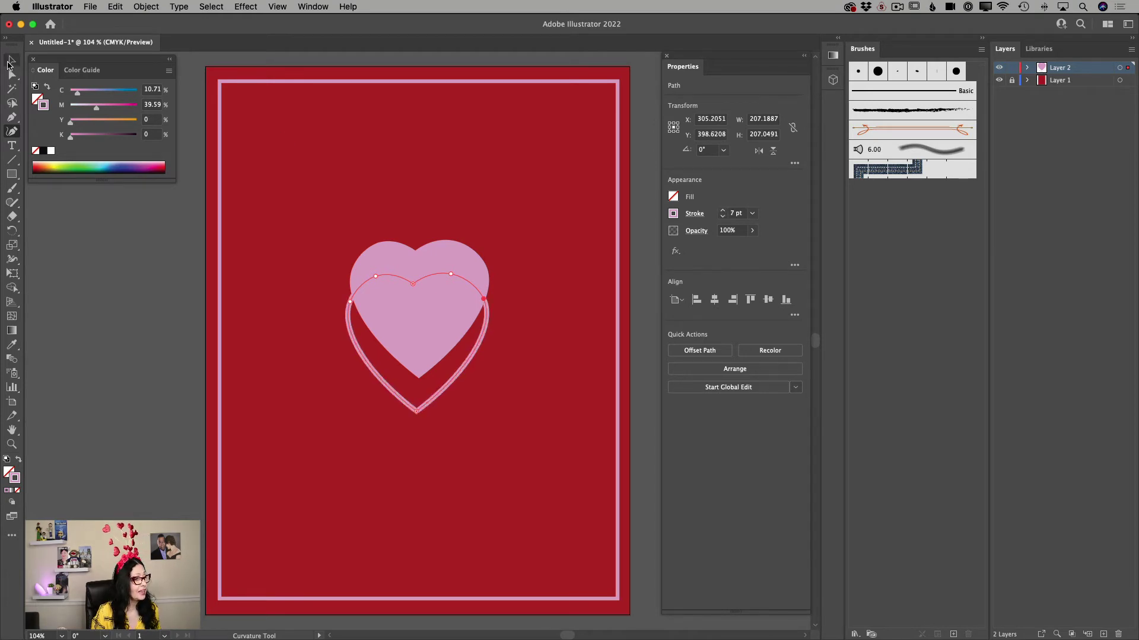
Move and stretch the outline heart to about 243 × 259 pt, its point below the solid heart's.
{"action": "left_click", "coordinate": [10, 60]}
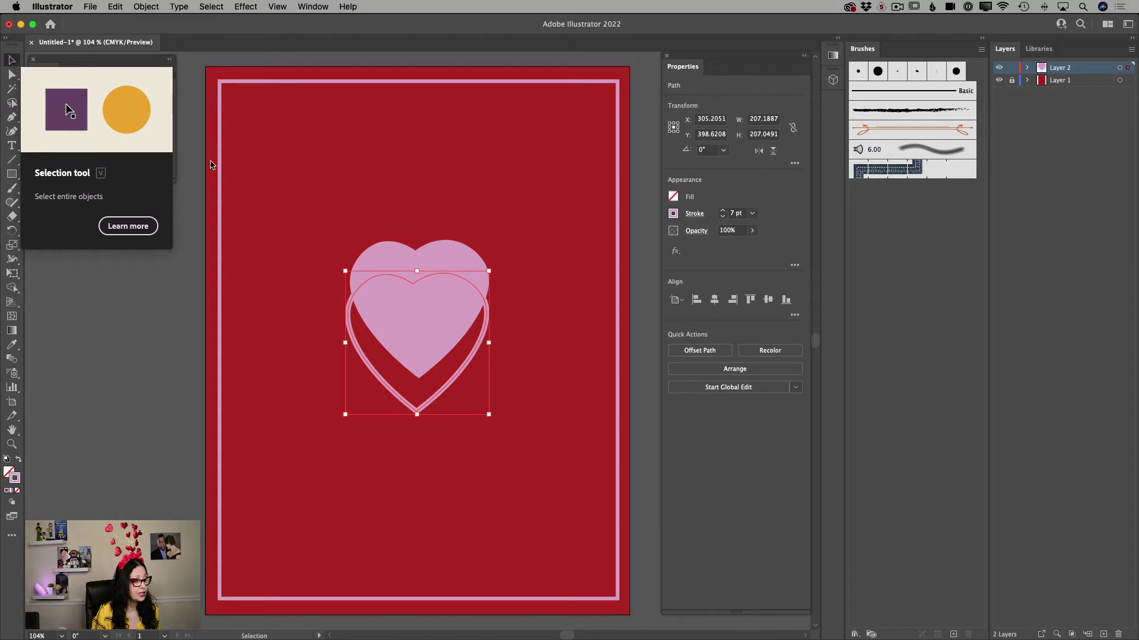
{"action": "left_click_drag", "start_coordinate": [457, 371], "coordinate": [461, 331]}
{"action": "left_click_drag", "start_coordinate": [418, 226], "coordinate": [419, 199]}
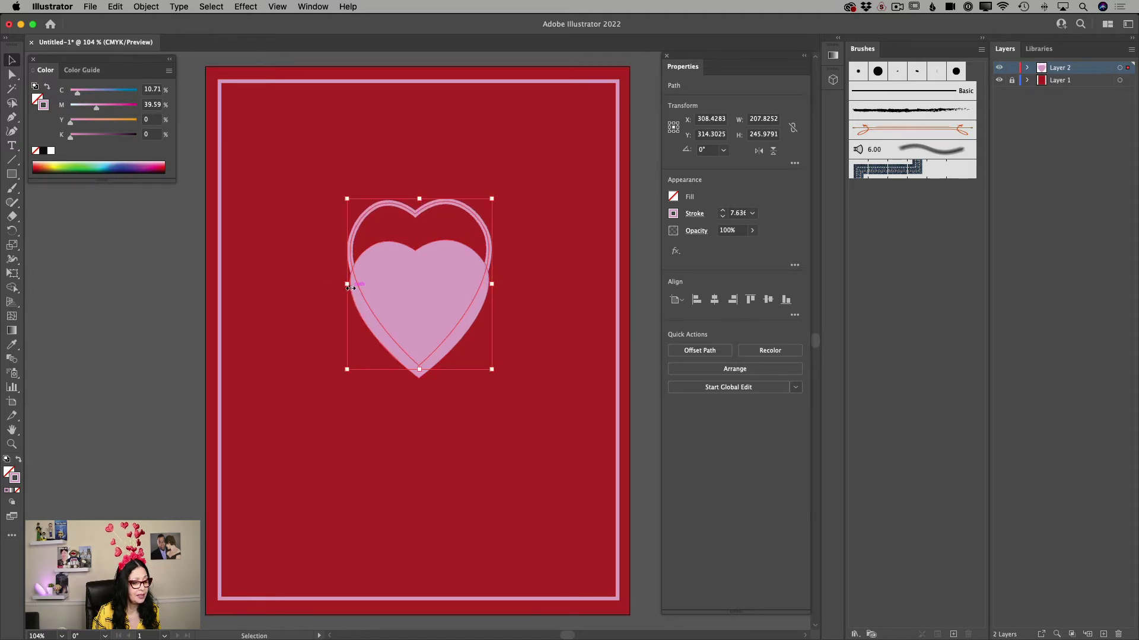
{"action": "left_click_drag", "start_coordinate": [347, 284], "coordinate": [334, 288]}
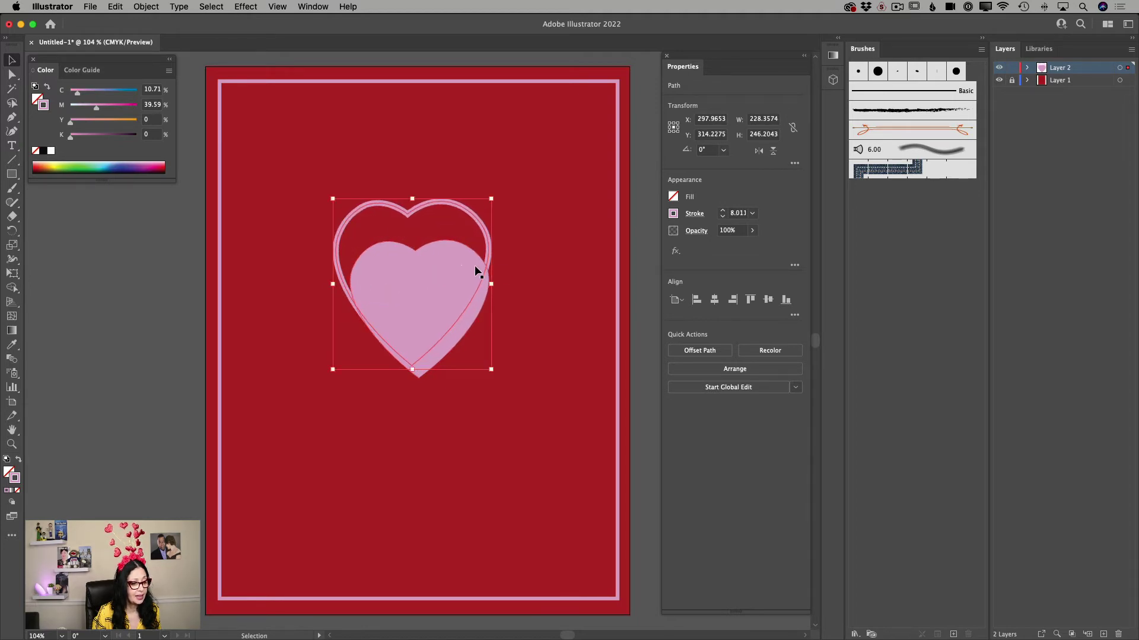
{"action": "left_click_drag", "start_coordinate": [491, 284], "coordinate": [507, 286]}
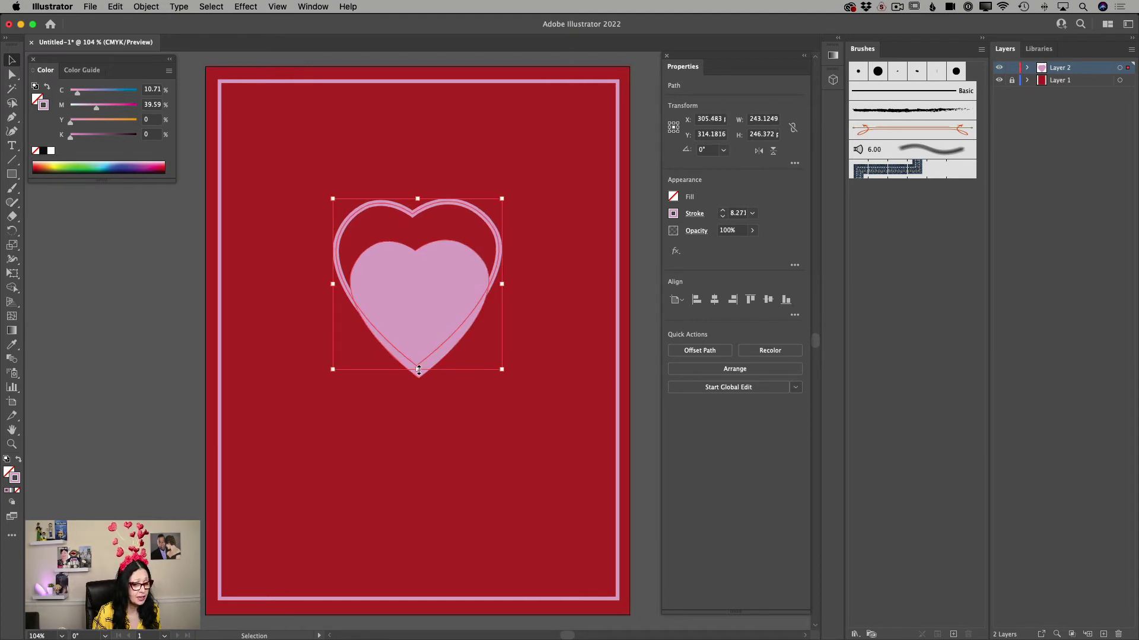
{"action": "left_click_drag", "start_coordinate": [418, 369], "coordinate": [418, 379]}
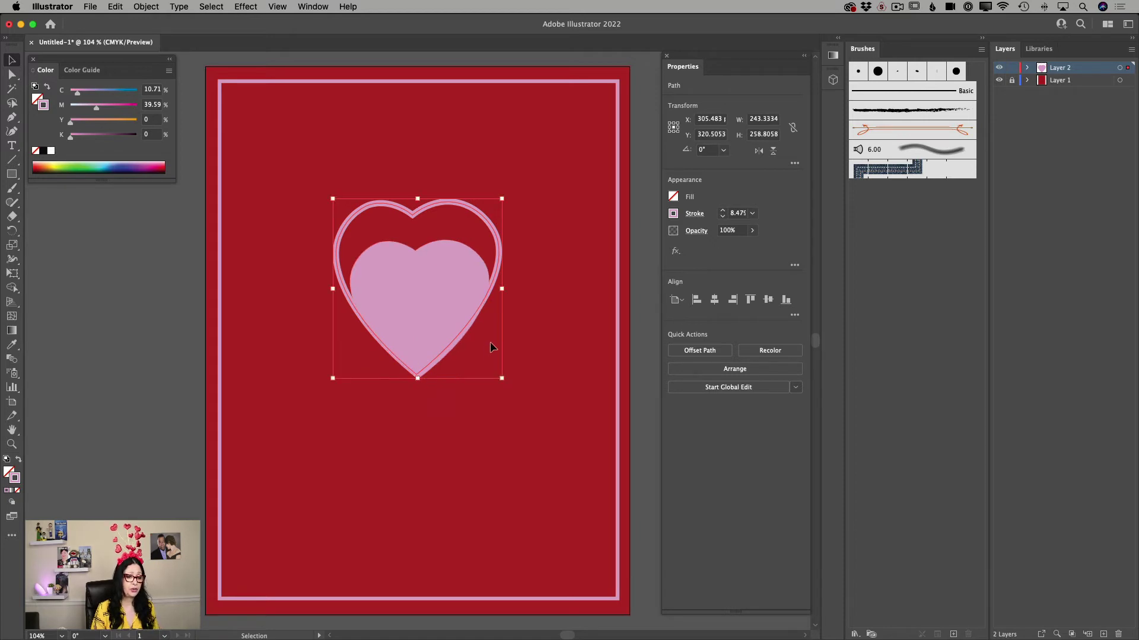
Copy the stretched heart outline to the clipboard.
{"action": "left_click", "coordinate": [116, 9]}
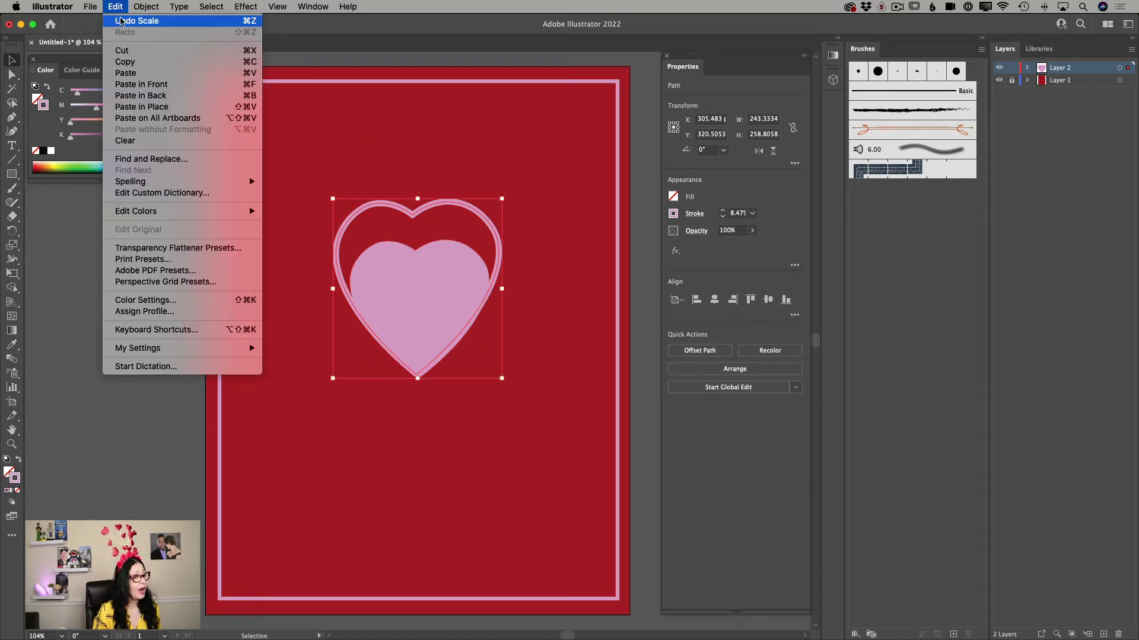
{"action": "left_click", "coordinate": [126, 63]}
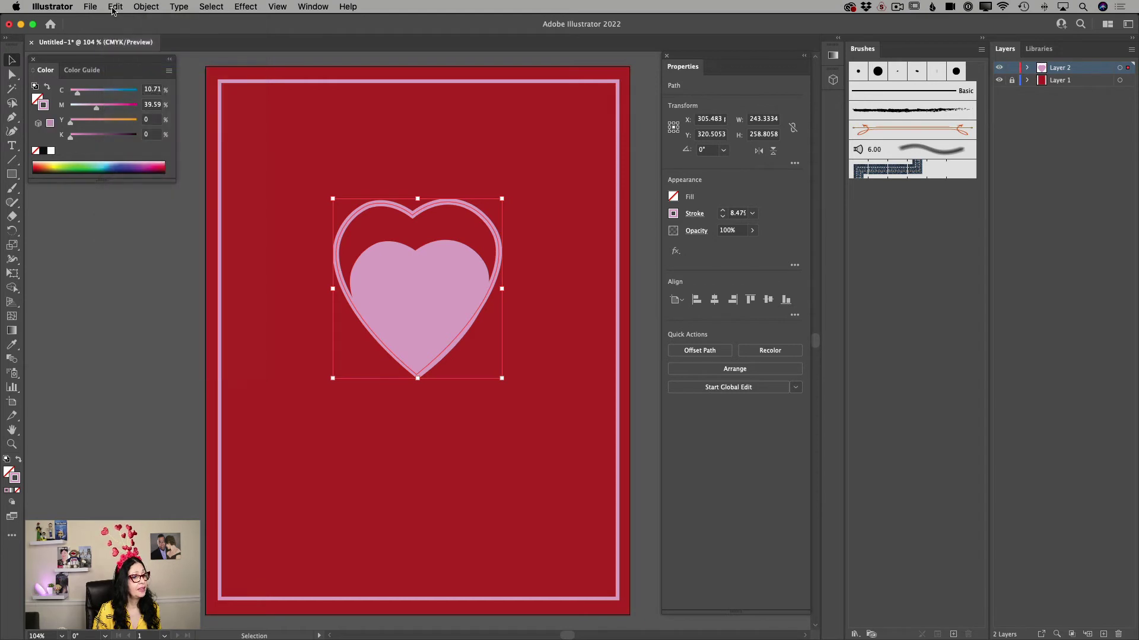
{"action": "left_click", "coordinate": [115, 6]}
Paste the outline copy over the original and scale it to about 321 × 333 pt around both hearts.
{"action": "left_click", "coordinate": [125, 72]}
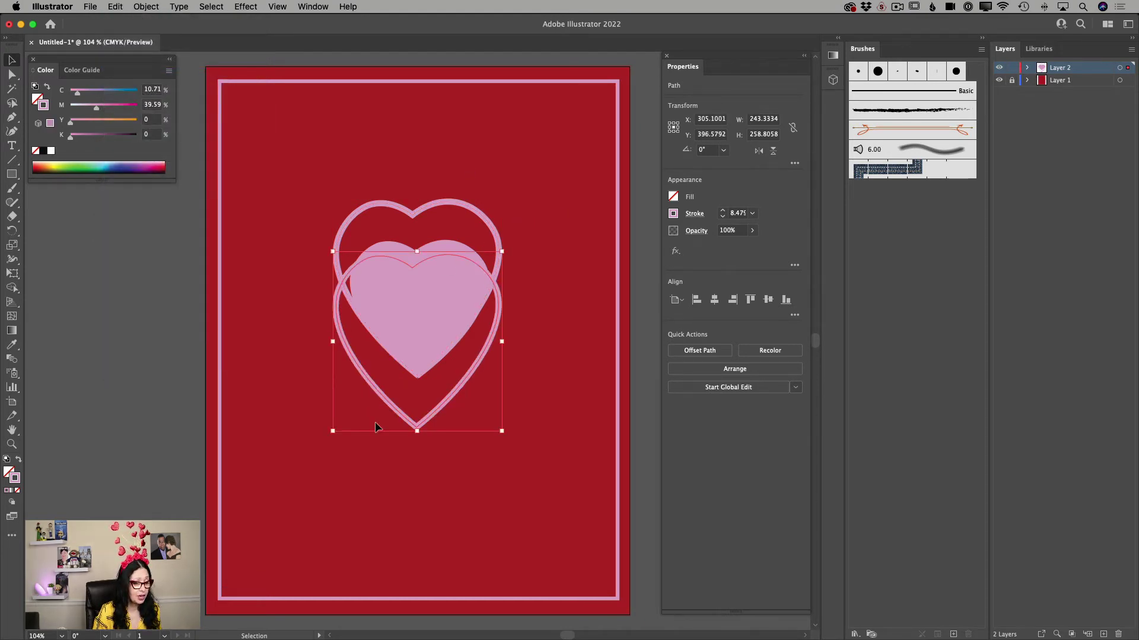
{"action": "left_click_drag", "start_coordinate": [412, 422], "coordinate": [408, 368]}
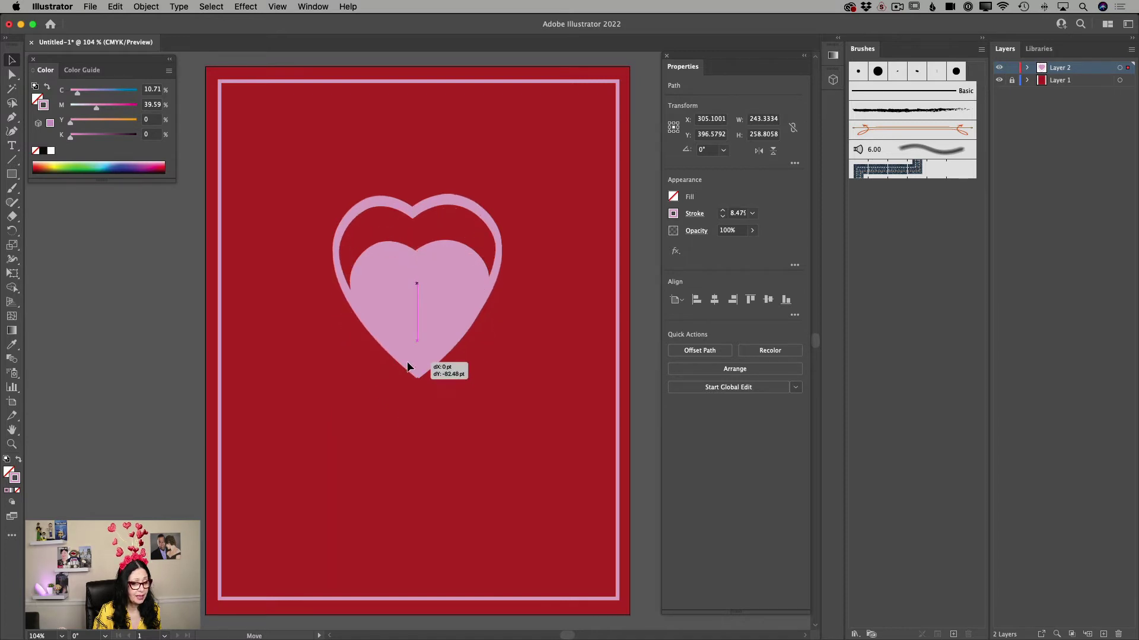
{"action": "left_click_drag", "start_coordinate": [330, 191], "coordinate": [305, 164]}
{"action": "left_click_drag", "start_coordinate": [501, 165], "coordinate": [528, 152]}
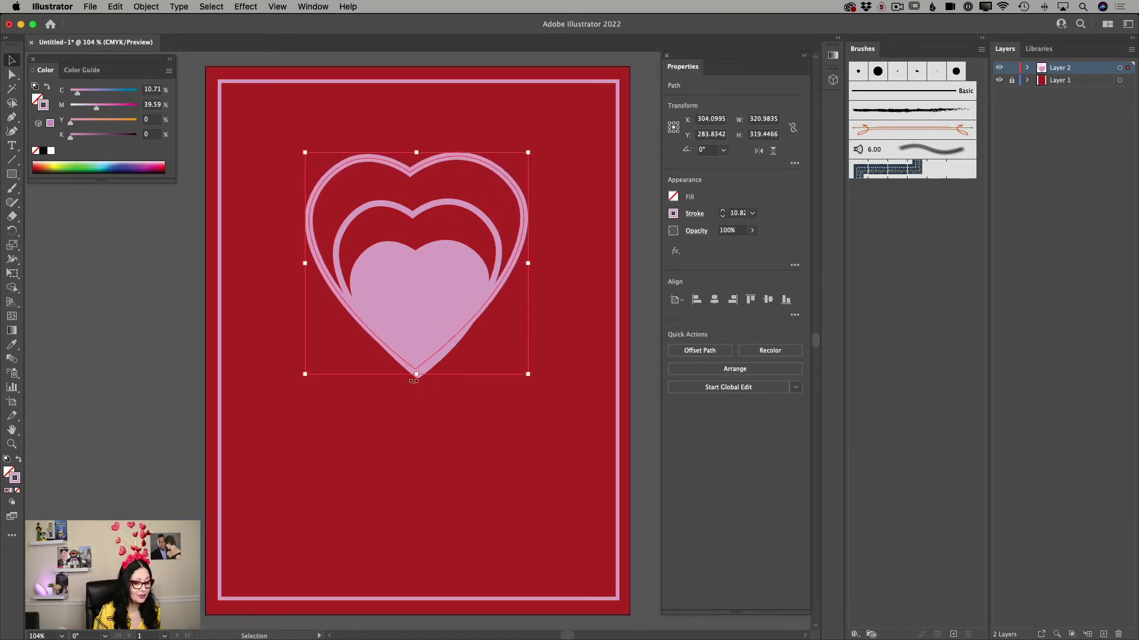
{"action": "left_click_drag", "start_coordinate": [416, 376], "coordinate": [417, 385]}
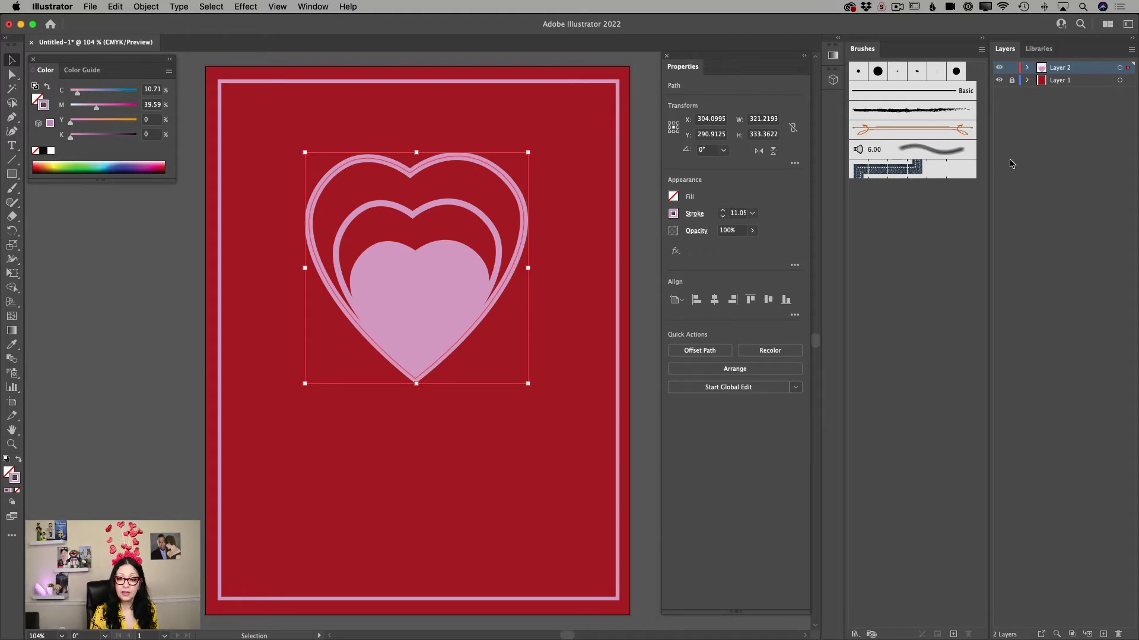
Lock Layer 2 and create a new empty Layer 3 above it.
{"action": "left_click", "coordinate": [1013, 68]}
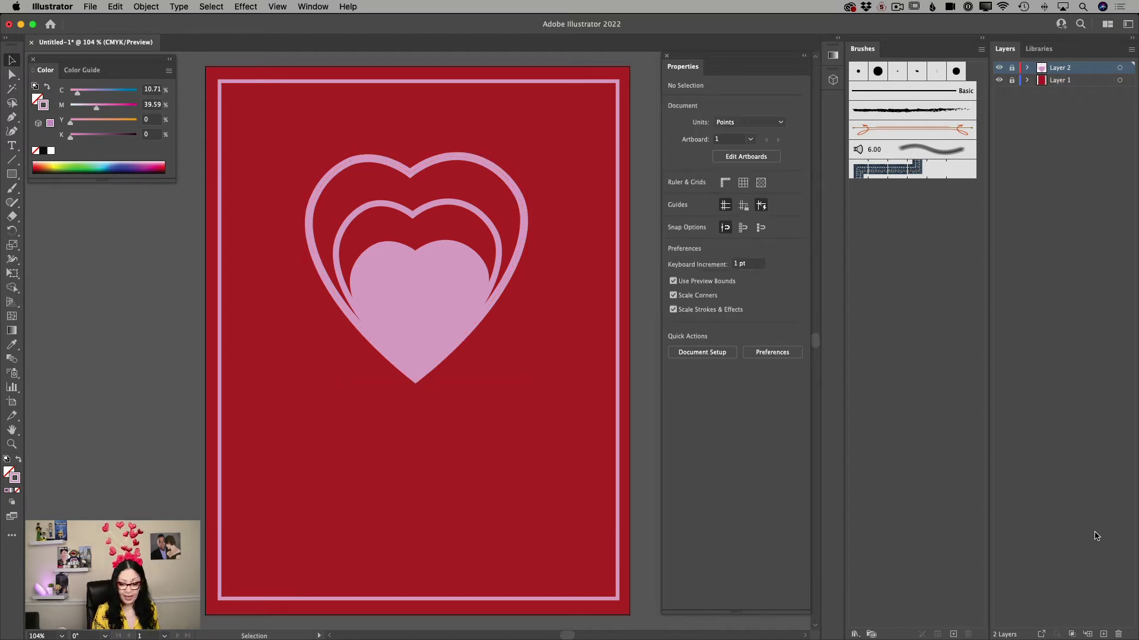
{"action": "left_click", "coordinate": [1103, 634]}
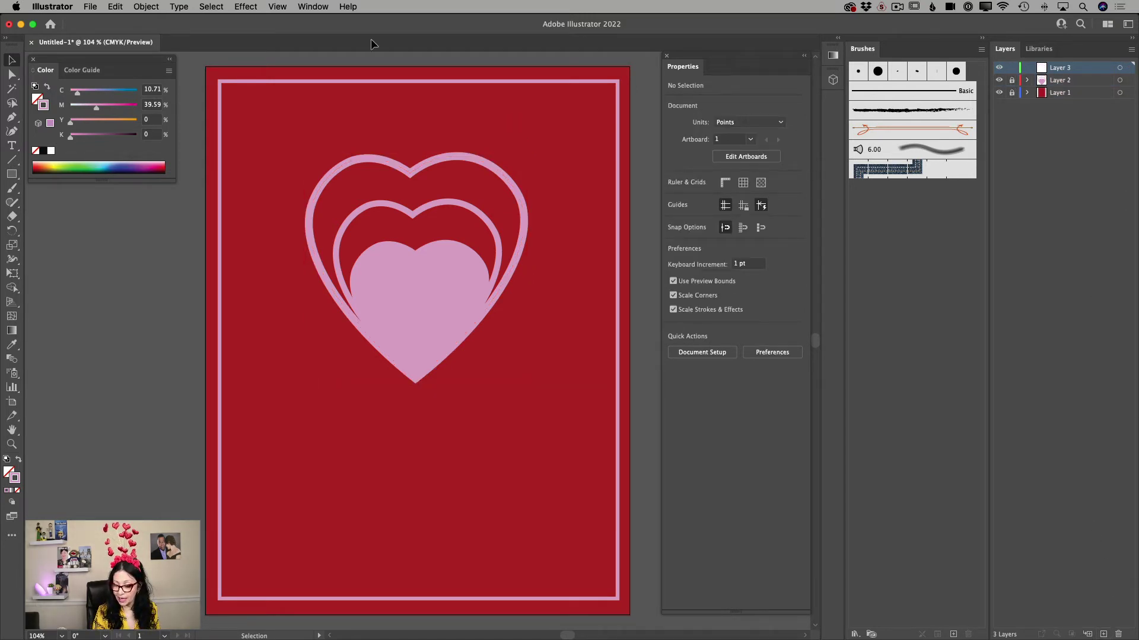
{"action": "left_click", "coordinate": [116, 7]}
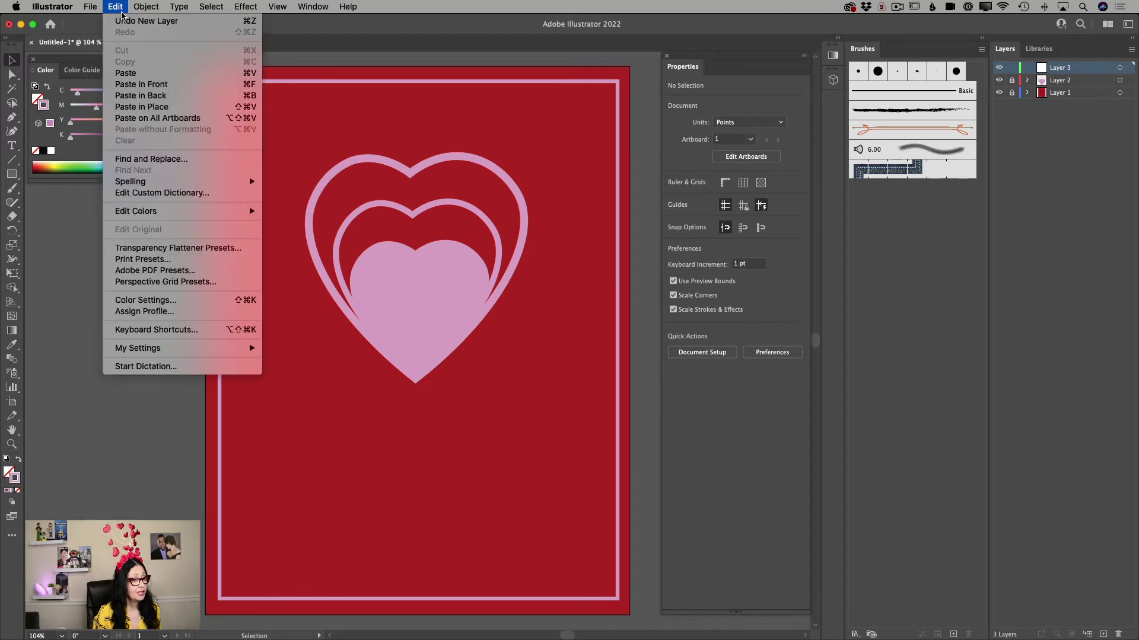
Paste the heart outline onto Layer 3 and shrink it to about 31 × 30 pt near the left edge.
{"action": "left_click", "coordinate": [126, 71]}
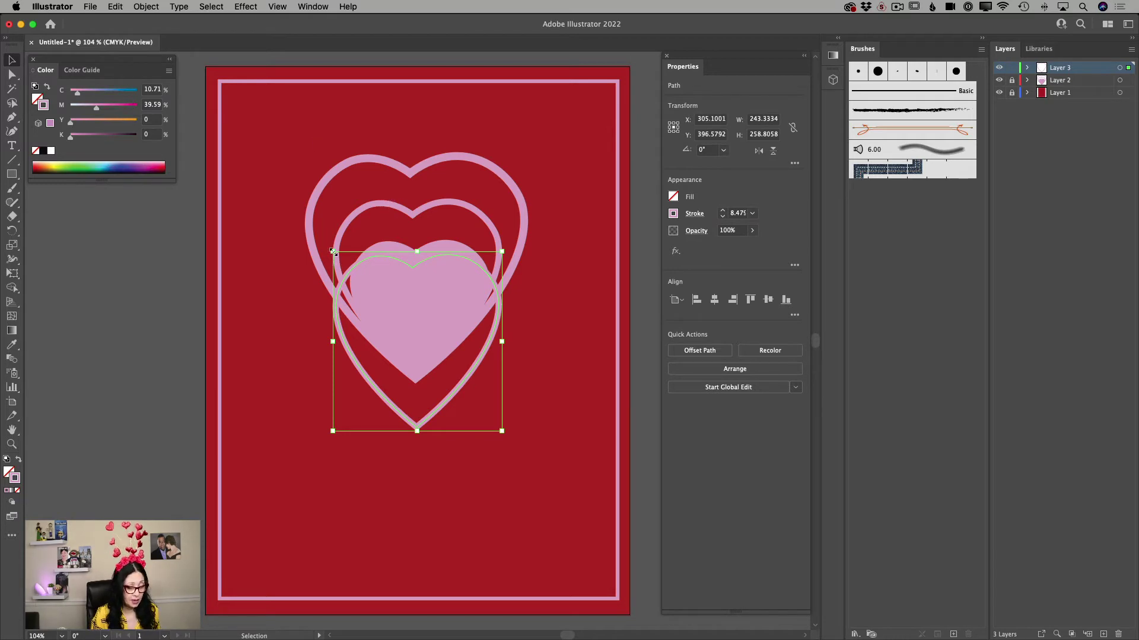
{"action": "left_click_drag", "start_coordinate": [333, 251], "coordinate": [480, 409]}
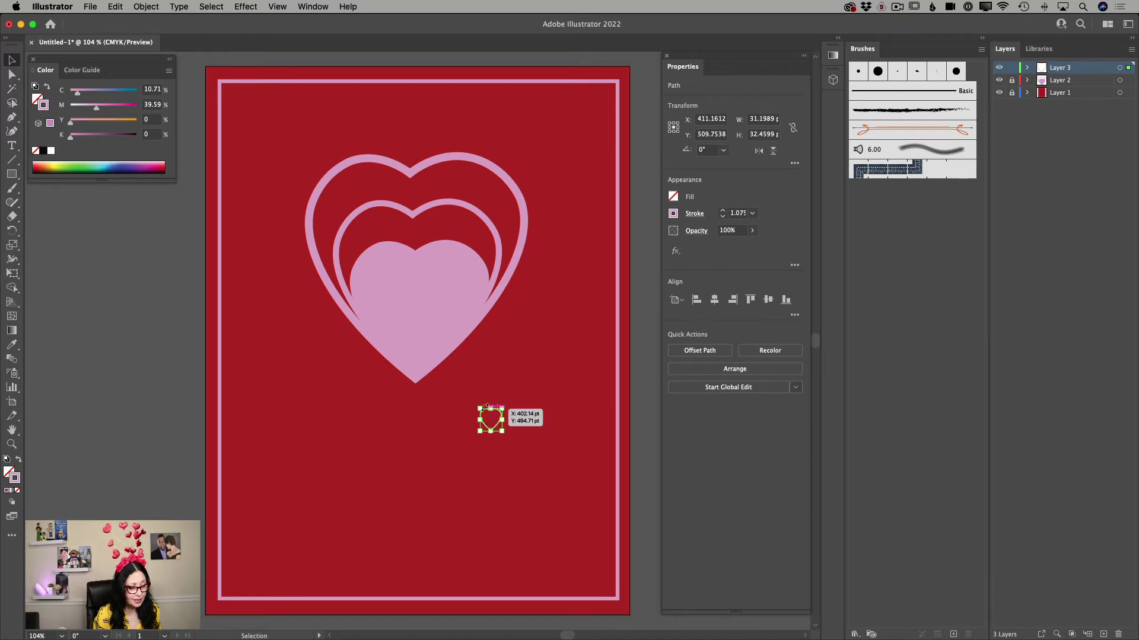
{"action": "mouse_move", "coordinate": [490, 408]}
{"action": "left_mouse_down"}
{"action": "mouse_move", "coordinate": [343, 409]}
{"action": "mouse_move", "coordinate": [244, 429]}
{"action": "mouse_move", "coordinate": [241, 412]}
{"action": "left_mouse_up"}
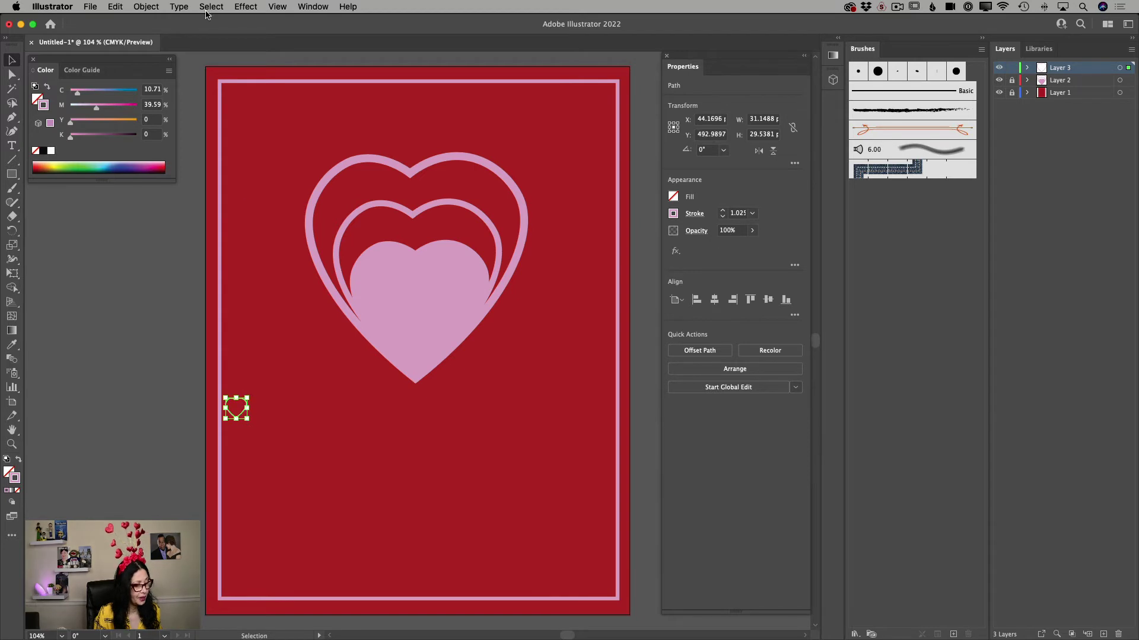
Apply a grid repeat to the tiny heart and extend it across and down to the card's bottom.
{"action": "left_click", "coordinate": [143, 10]}
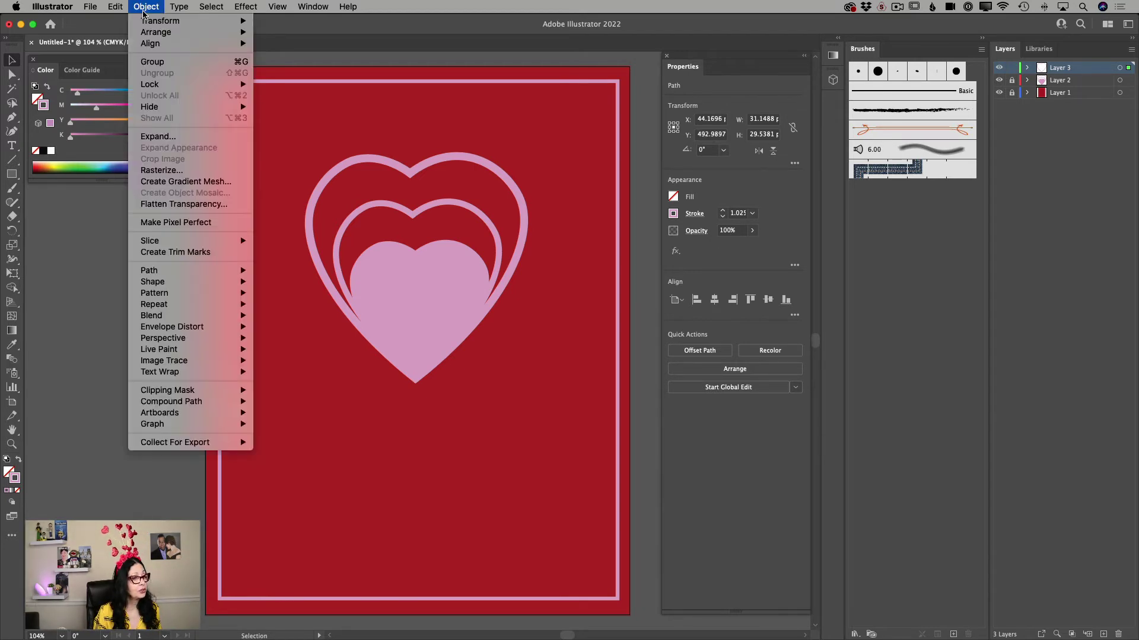
{"action": "mouse_move", "coordinate": [235, 305]}
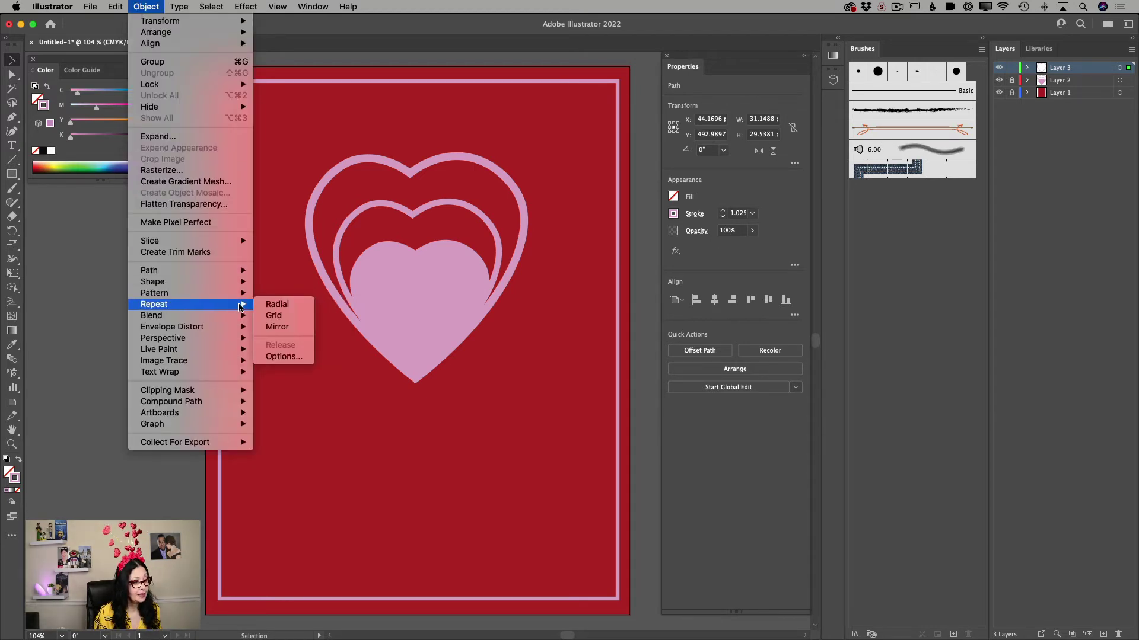
{"action": "left_click", "coordinate": [274, 316]}
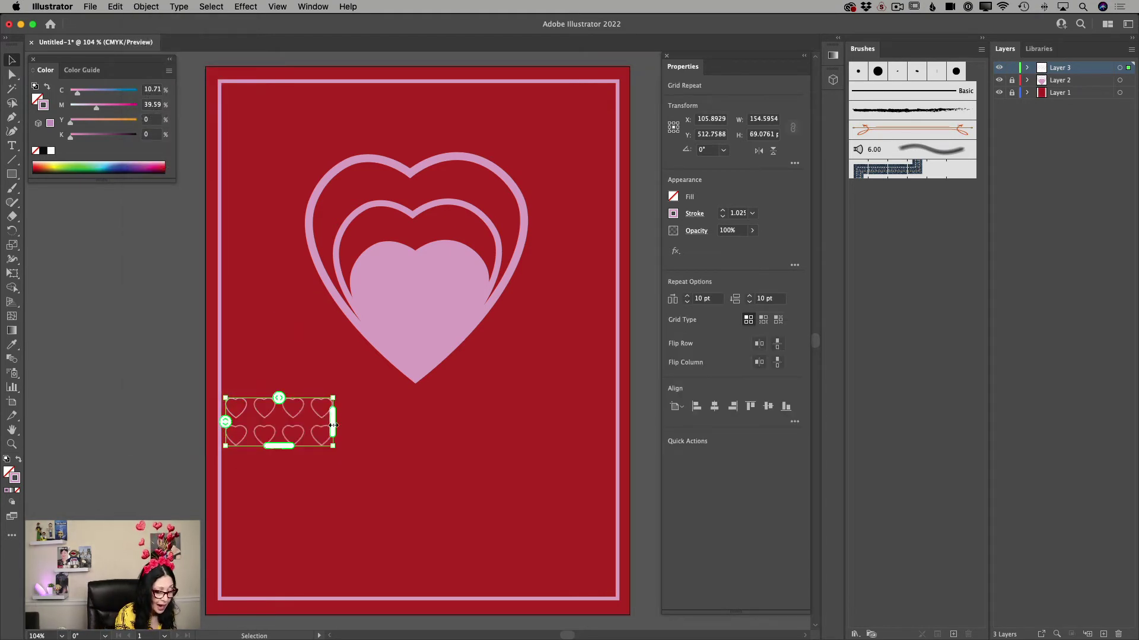
{"action": "left_click_drag", "start_coordinate": [333, 421], "coordinate": [617, 426]}
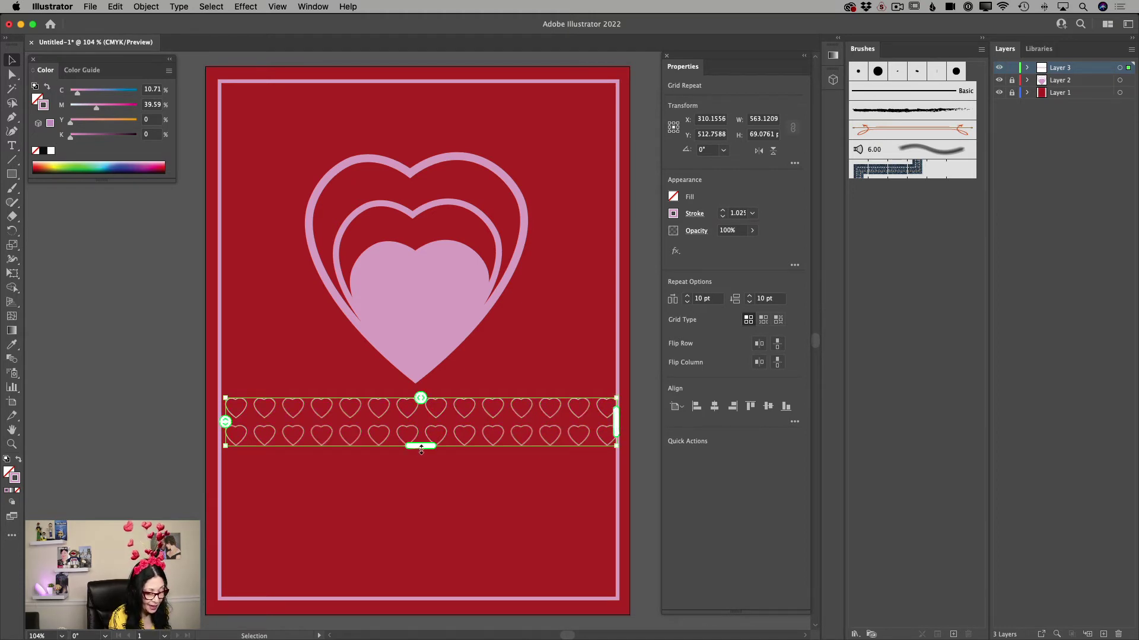
{"action": "left_click_drag", "start_coordinate": [421, 446], "coordinate": [435, 610]}
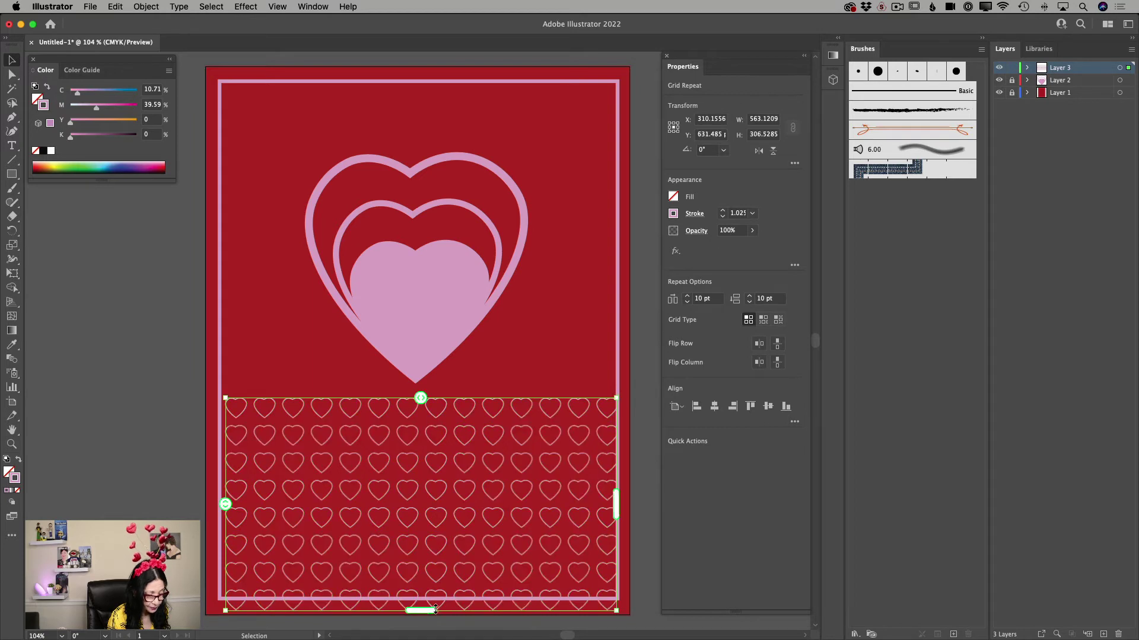
Fit the heart grid to the border and move it up so its top row meets the big heart's point.
{"action": "left_click", "coordinate": [290, 406]}
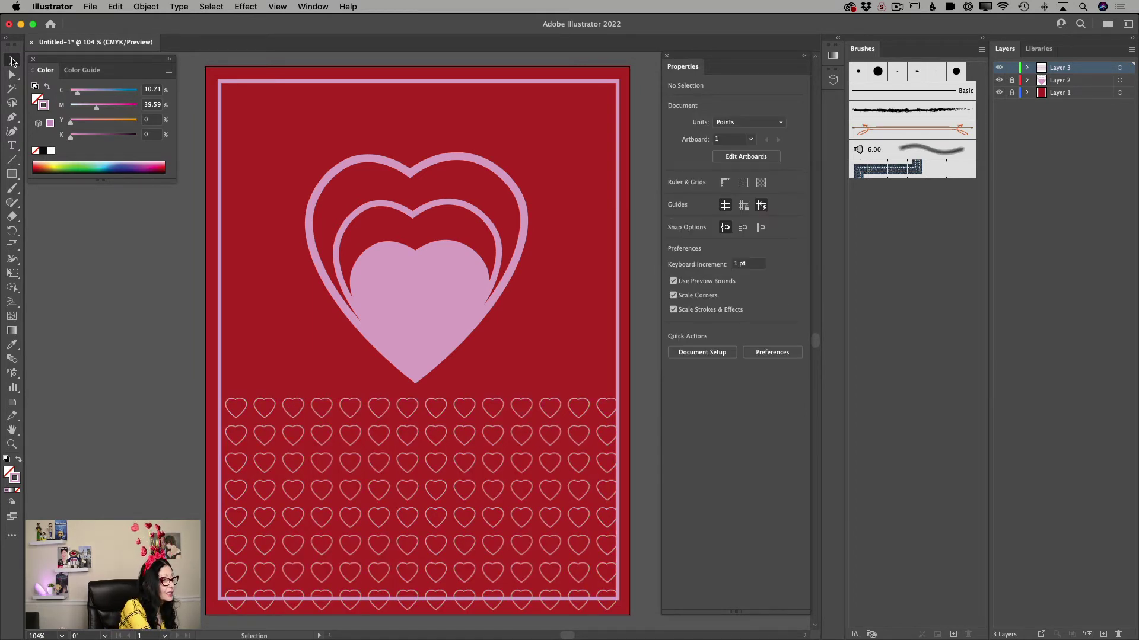
{"action": "left_click", "coordinate": [294, 525]}
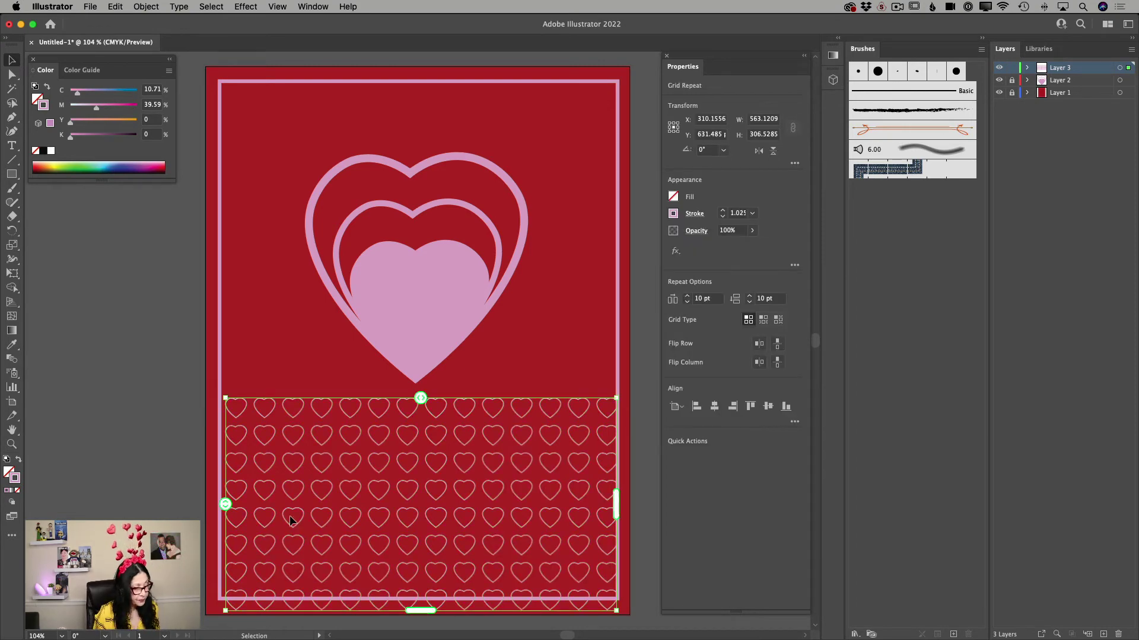
{"action": "left_click", "coordinate": [286, 409]}
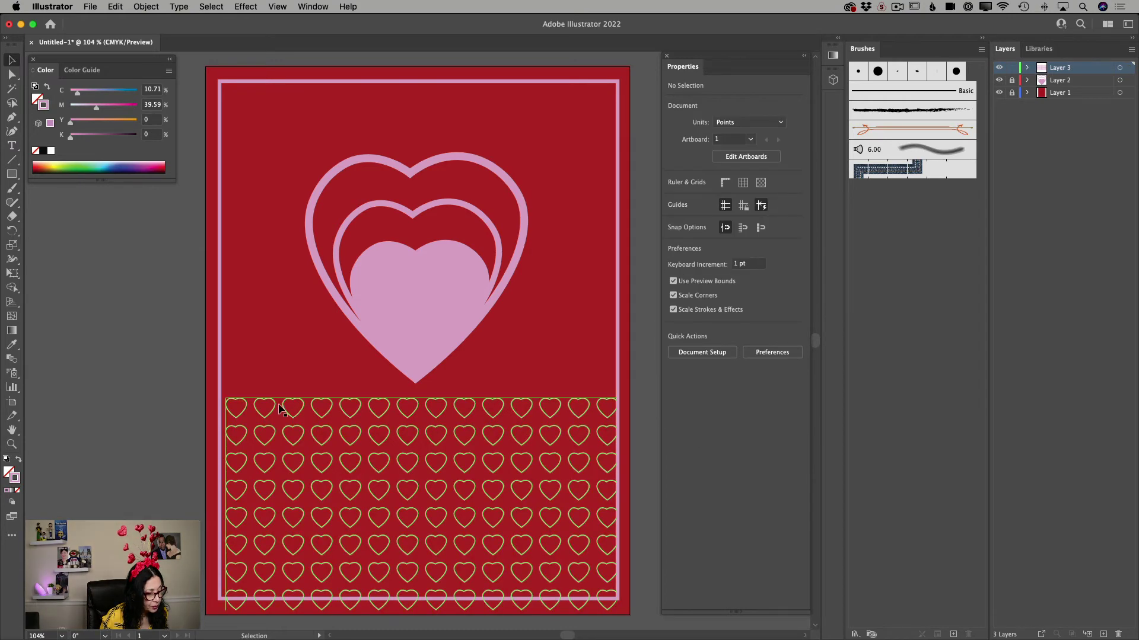
{"action": "left_click", "coordinate": [262, 405]}
{"action": "left_click_drag", "start_coordinate": [225, 397], "coordinate": [221, 394]}
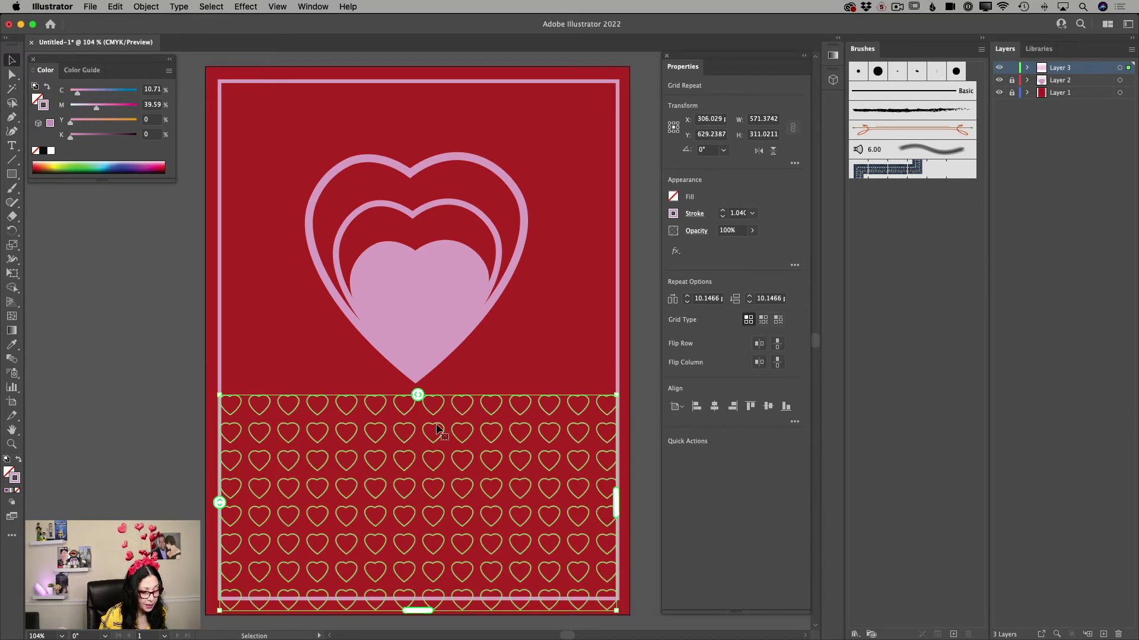
{"action": "mouse_move", "coordinate": [438, 428]}
{"action": "left_mouse_down"}
{"action": "mouse_move", "coordinate": [436, 401]}
{"action": "mouse_move", "coordinate": [436, 413]}
{"action": "left_mouse_up"}
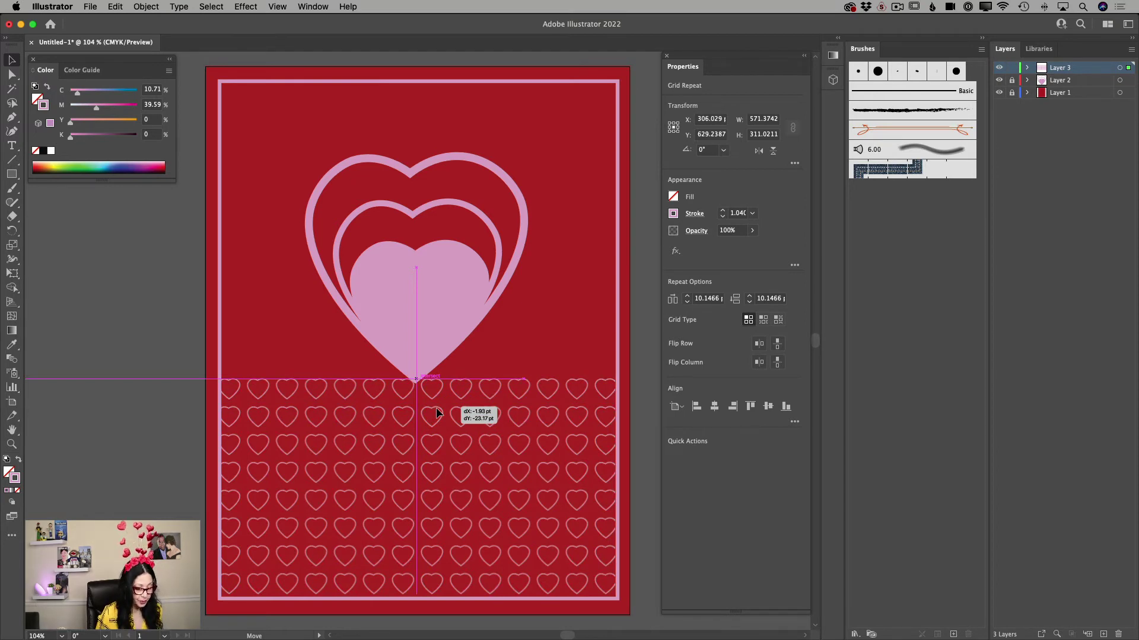
{"action": "left_click_drag", "start_coordinate": [436, 407], "coordinate": [436, 409]}
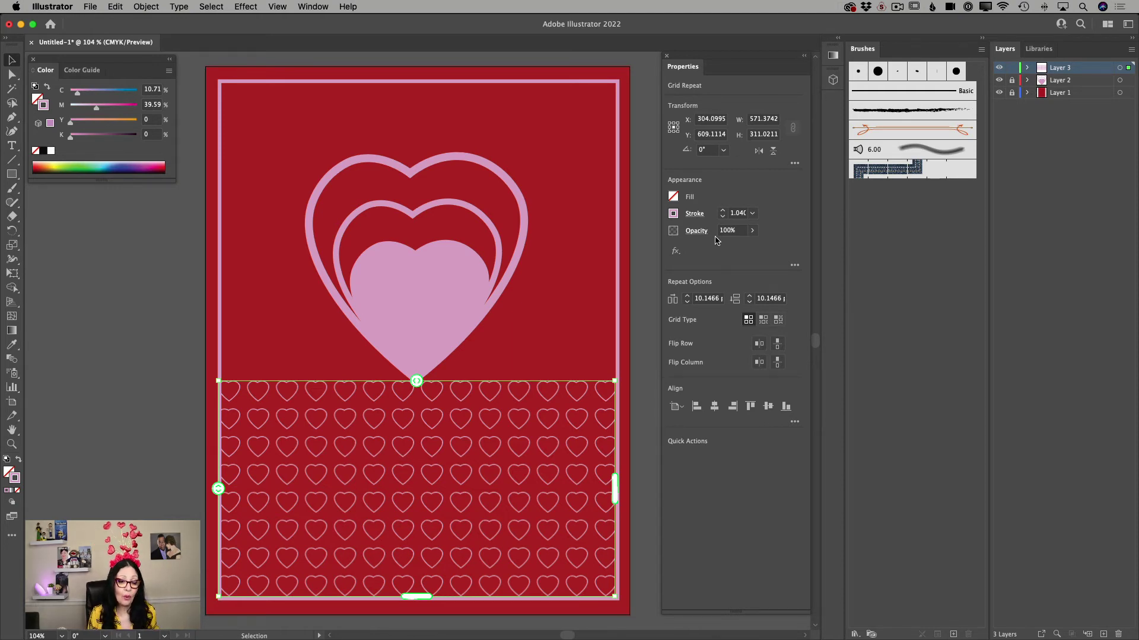
Lower the heart grid's opacity to about 15% and lock Layer 3.
{"action": "left_click", "coordinate": [752, 231]}
{"action": "left_click_drag", "start_coordinate": [749, 250], "coordinate": [712, 251]}
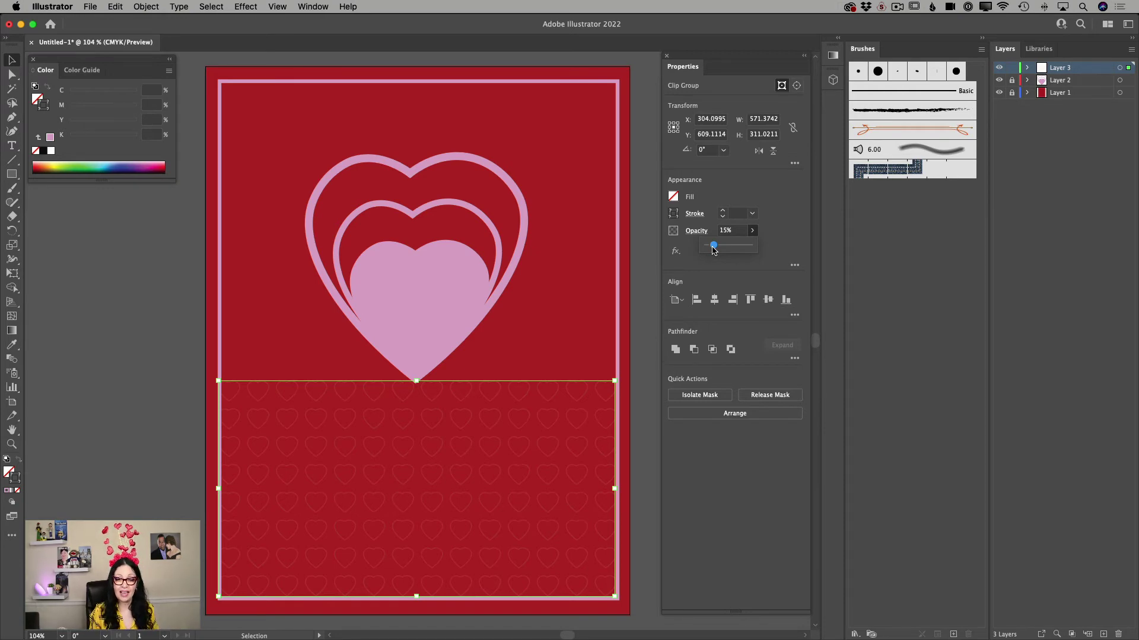
{"action": "left_click", "coordinate": [1012, 68]}
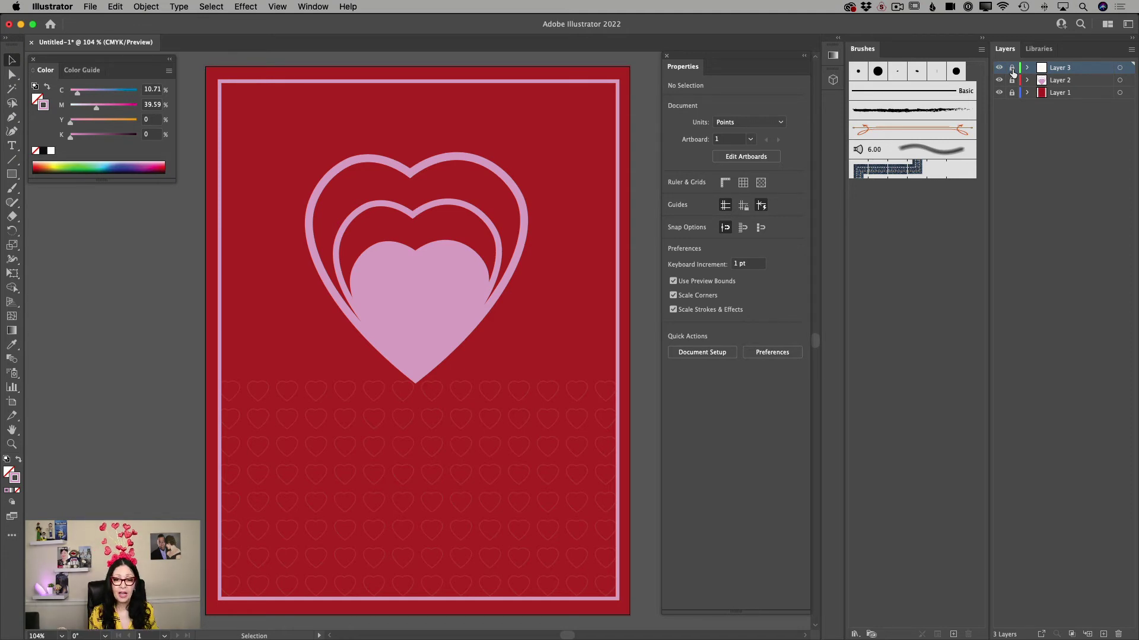
Add Layer 4 and type 'I Love you' into a text area across the lower card.
{"action": "left_click", "coordinate": [1101, 634]}
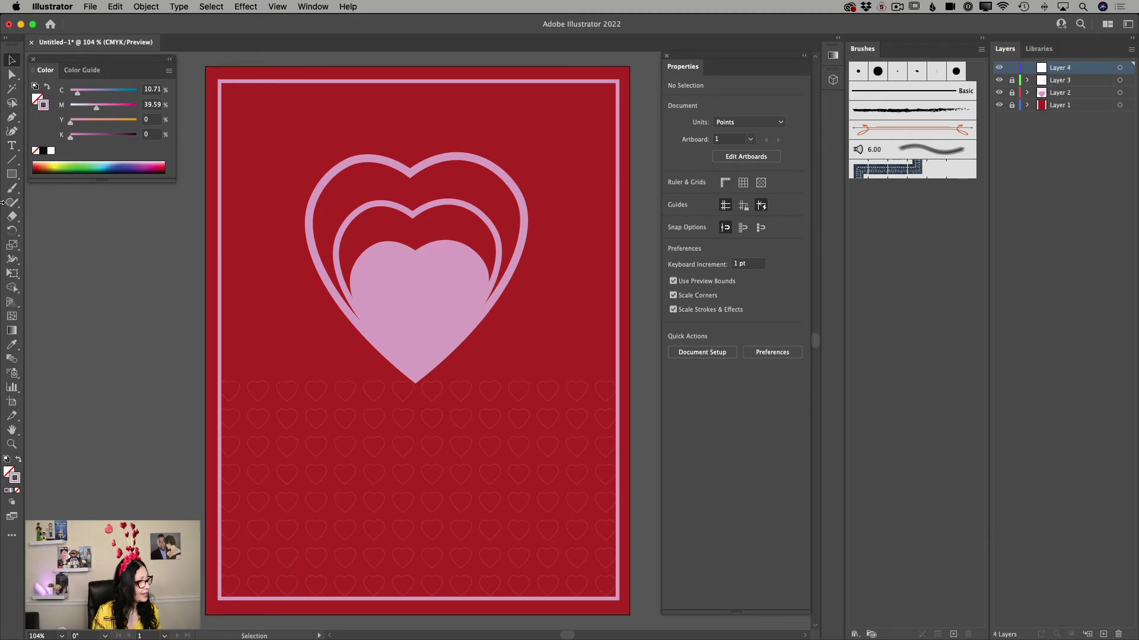
{"action": "left_click", "coordinate": [12, 146]}
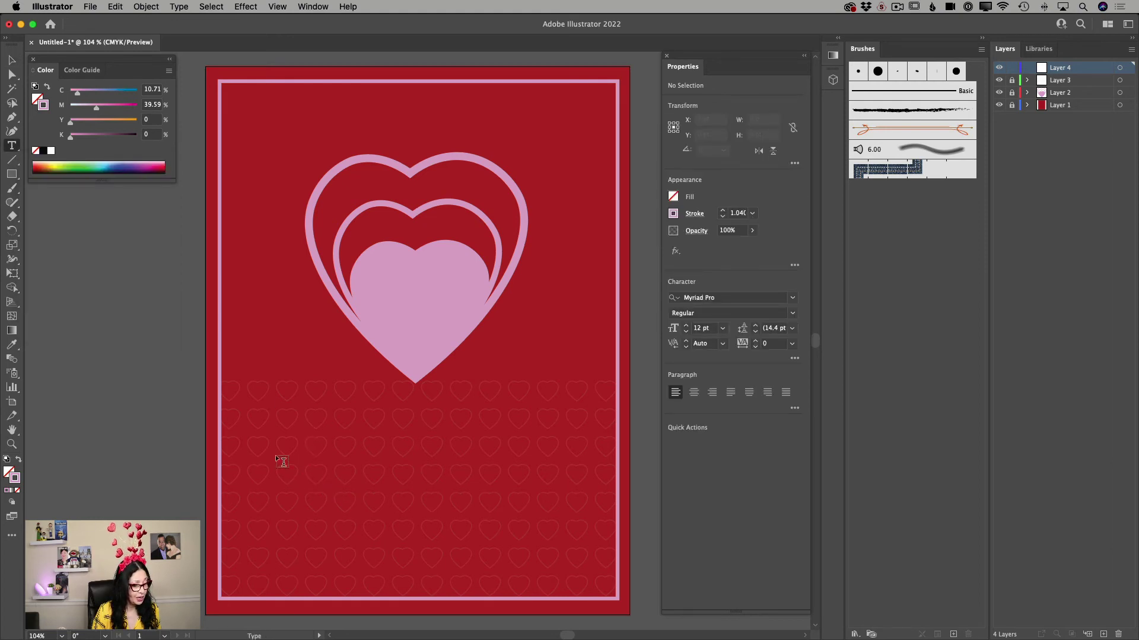
{"action": "left_click_drag", "start_coordinate": [230, 419], "coordinate": [605, 570]}
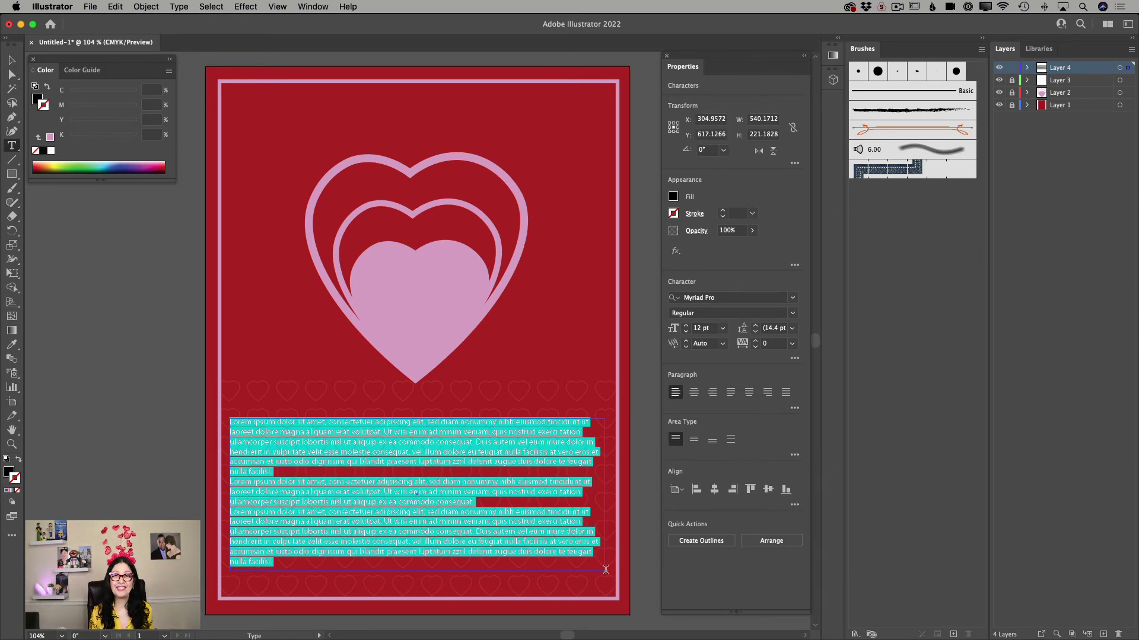
{"action": "key", "text": "BackSpace"}
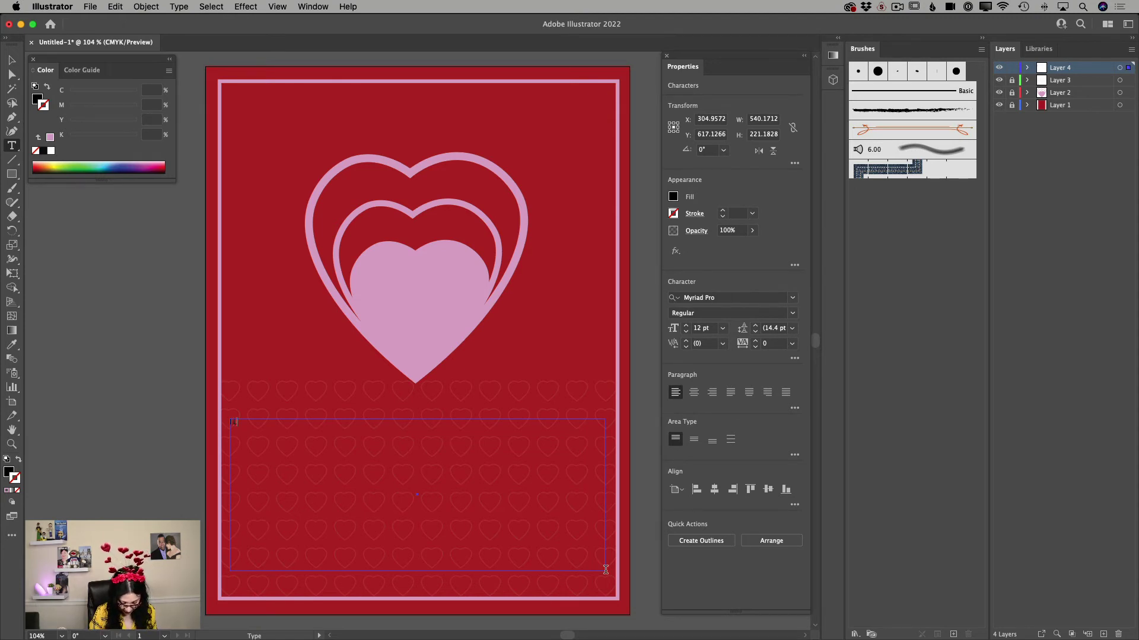
{"action": "type", "text": "I Love"}
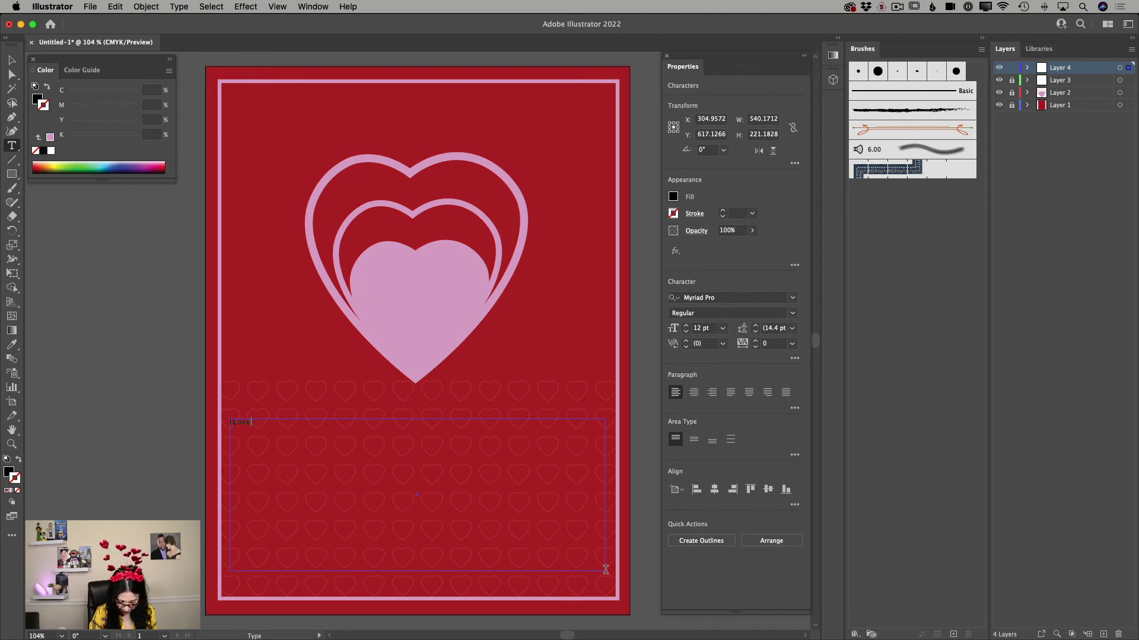
{"action": "type", "text": " you"}
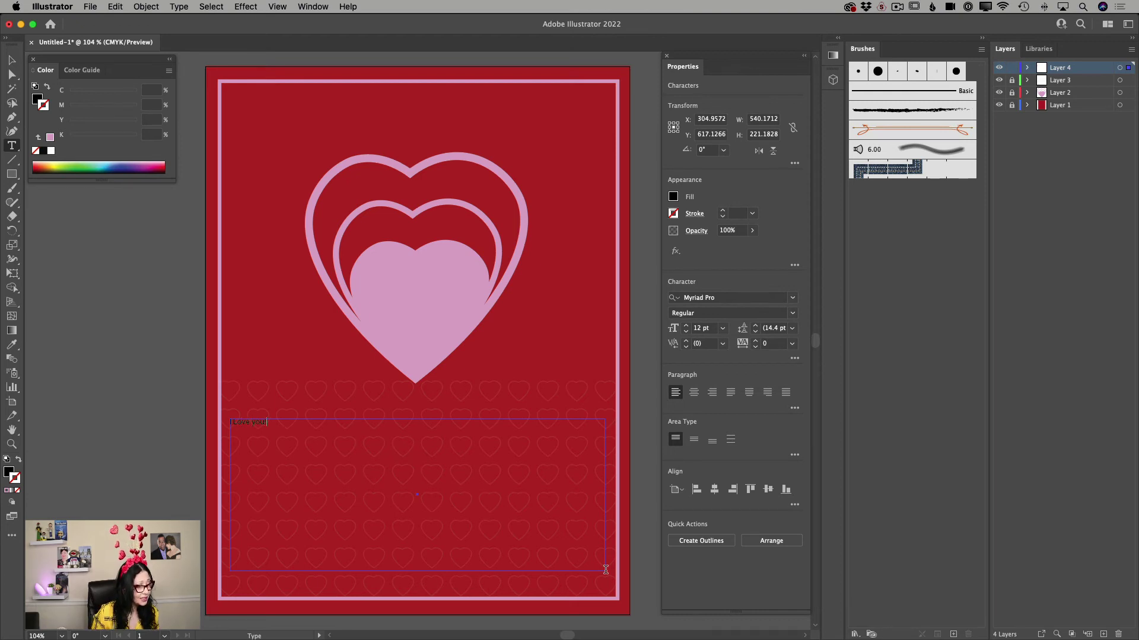
{"action": "scroll", "coordinate": [581, 575], "scroll_direction": "down", "scroll_amount": 1}
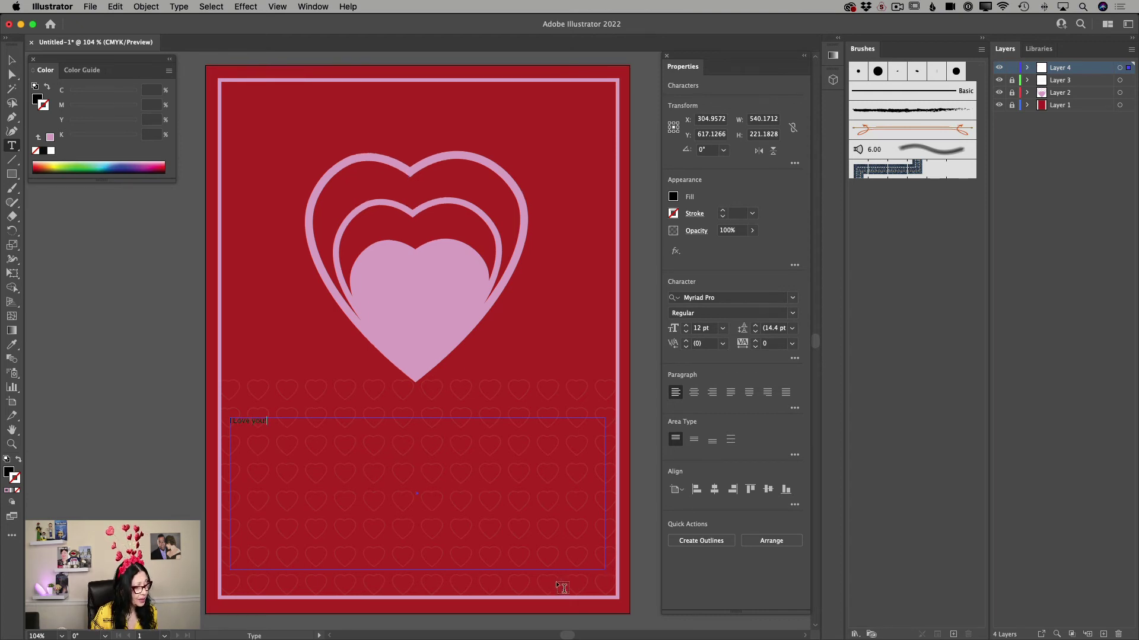
Make 'love' lowercase, centre-align the line, and enlarge it to 109 pt.
{"action": "left_click", "coordinate": [234, 419]}
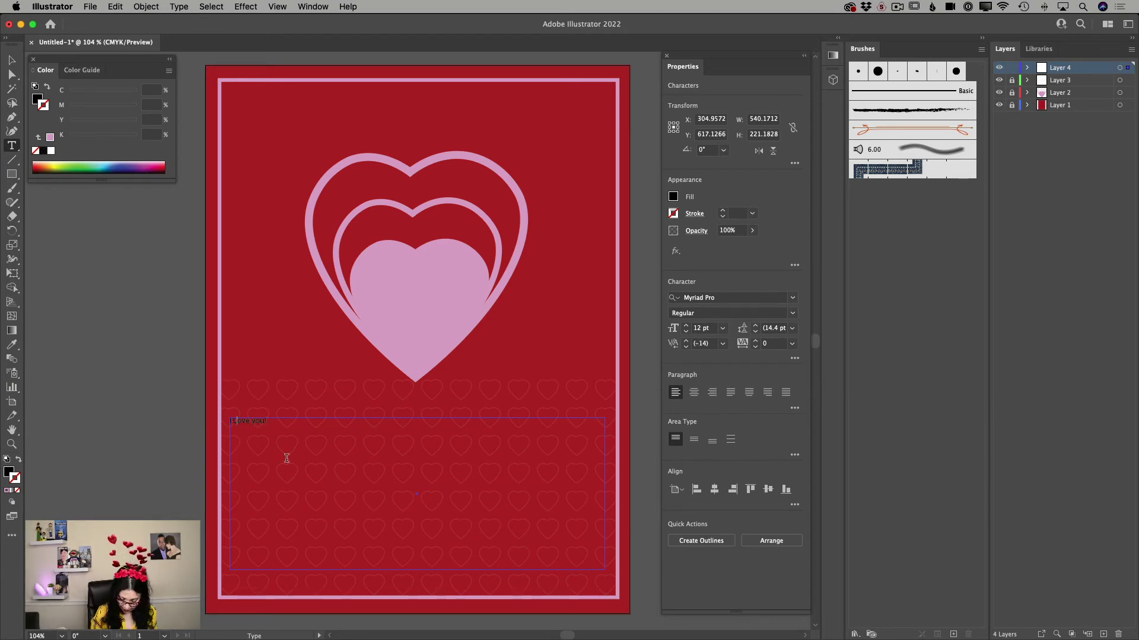
{"action": "key", "text": "Delete"}
{"action": "type", "text": "l"}
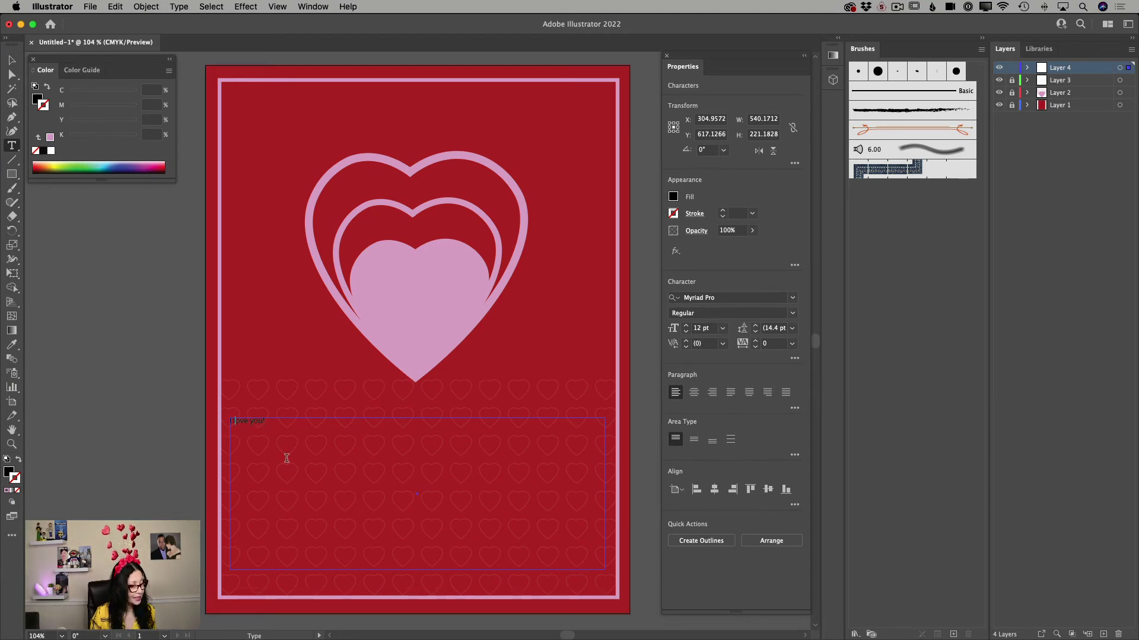
{"action": "triple_click", "coordinate": [267, 420]}
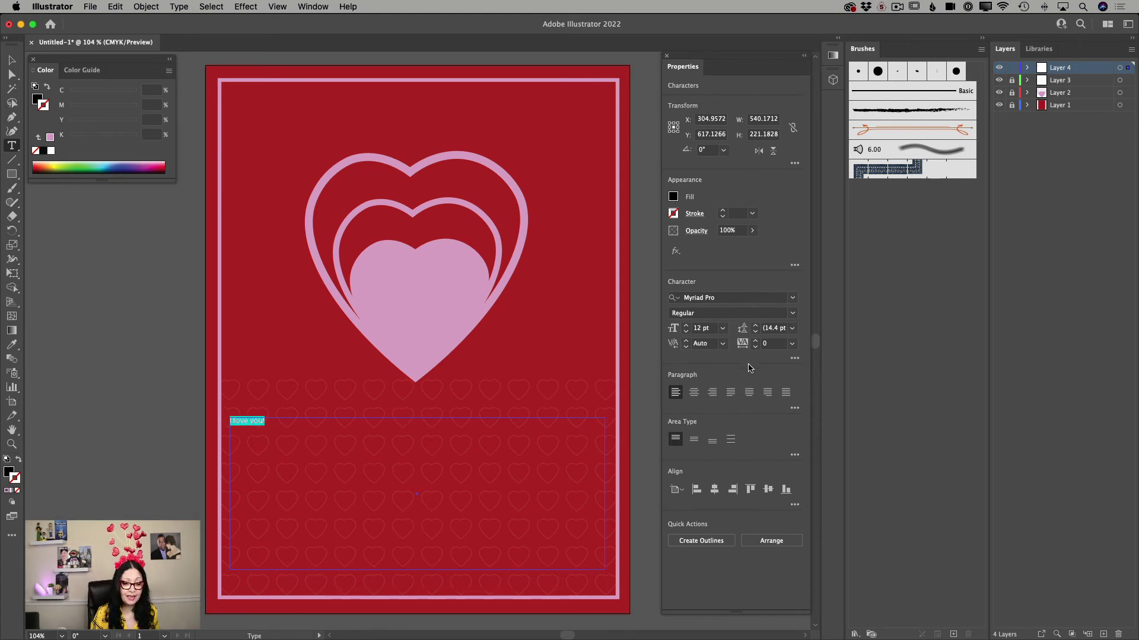
{"action": "left_click", "coordinate": [693, 394]}
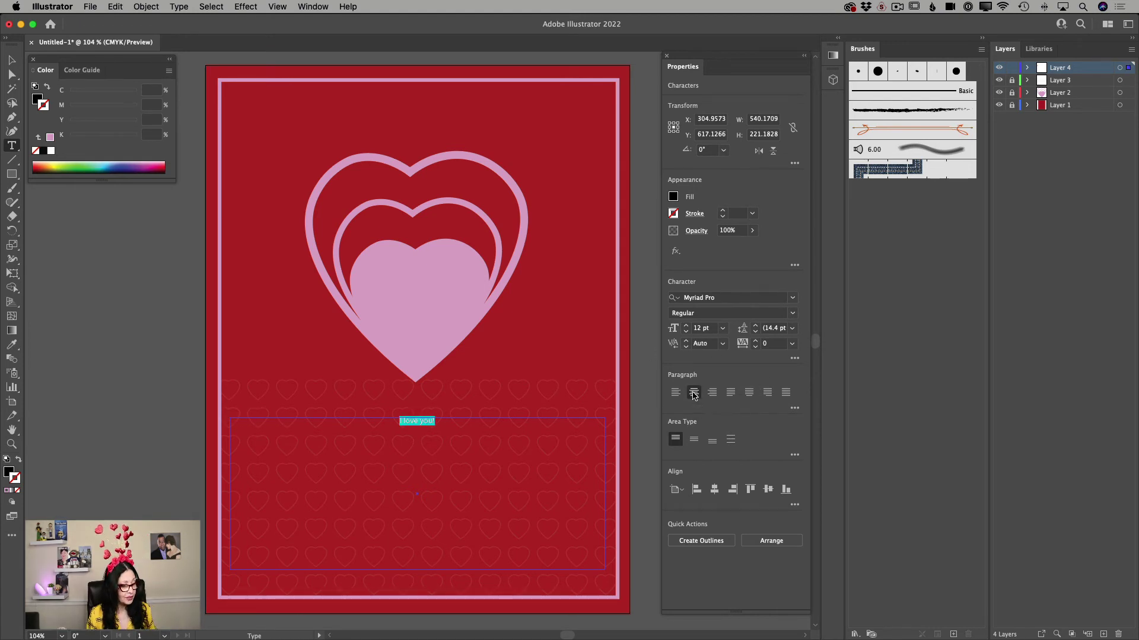
{"action": "left_click", "coordinate": [686, 326]}
{"action": "left_click_drag", "start_coordinate": [688, 330], "coordinate": [687, 331]}
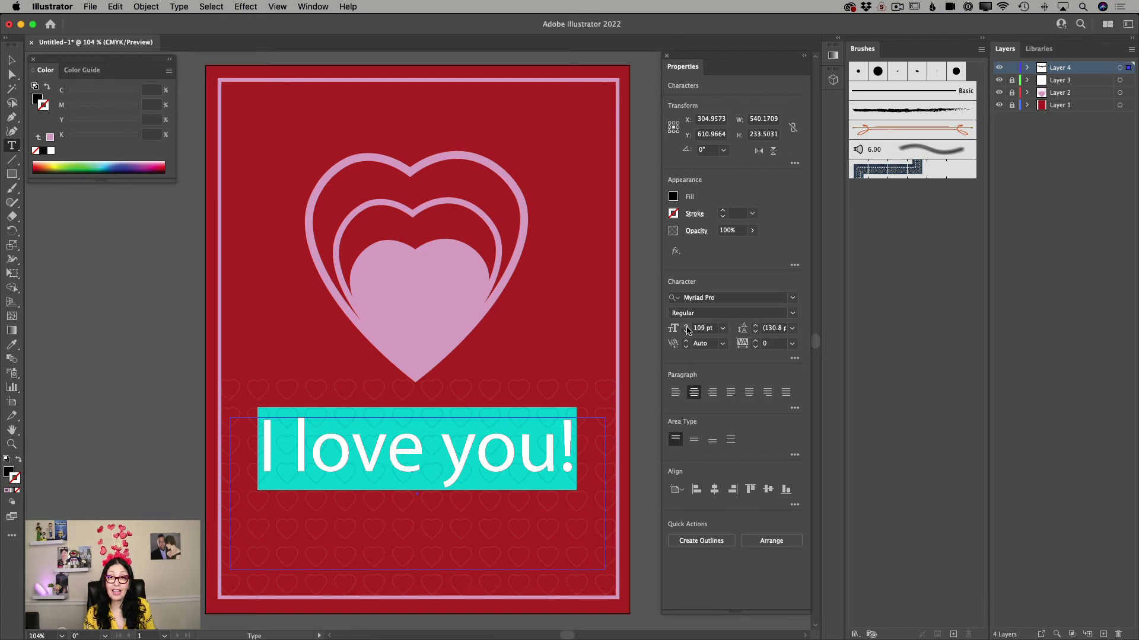
Set the text in Brush Script MT Italic and give it an orange swatch fill.
{"action": "left_click", "coordinate": [795, 301]}
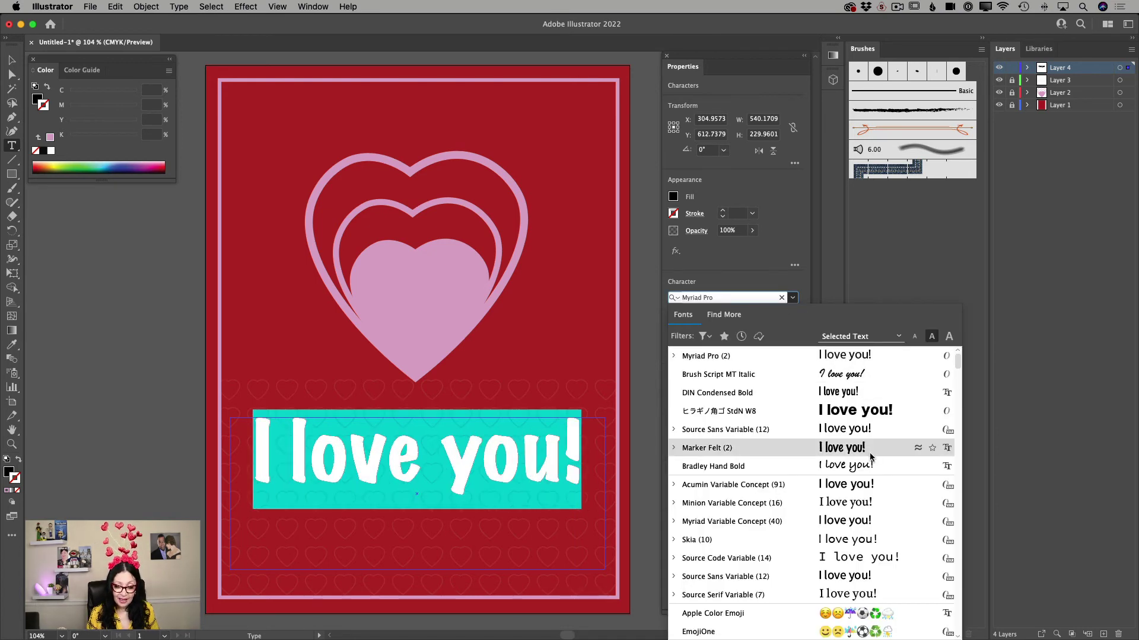
{"action": "left_click", "coordinate": [835, 376]}
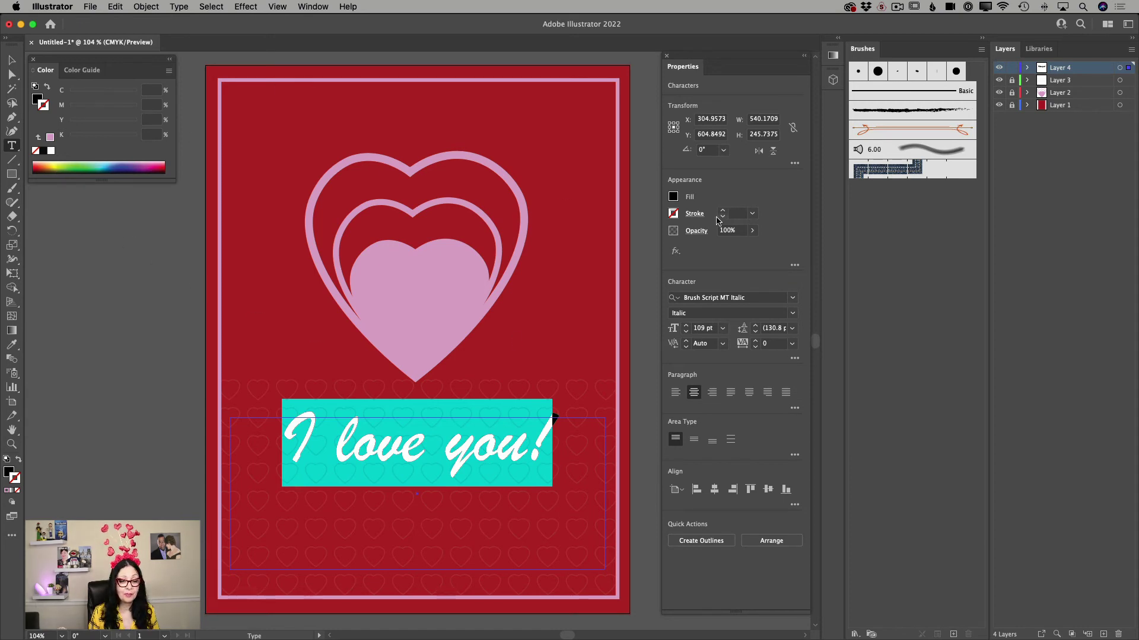
{"action": "left_click", "coordinate": [673, 197]}
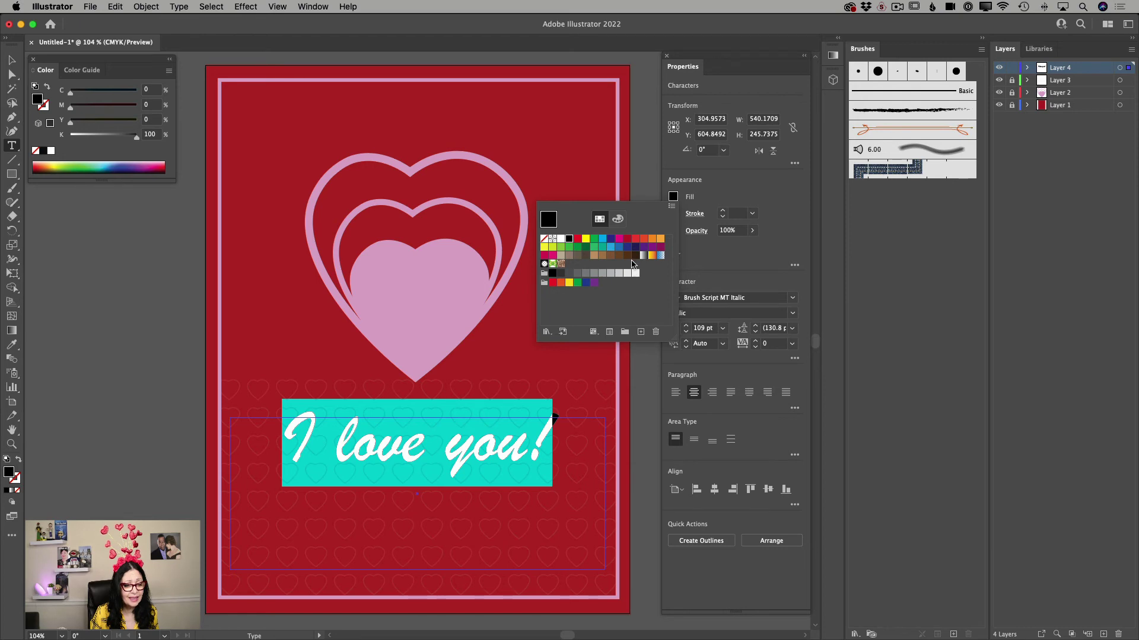
{"action": "left_click", "coordinate": [661, 239]}
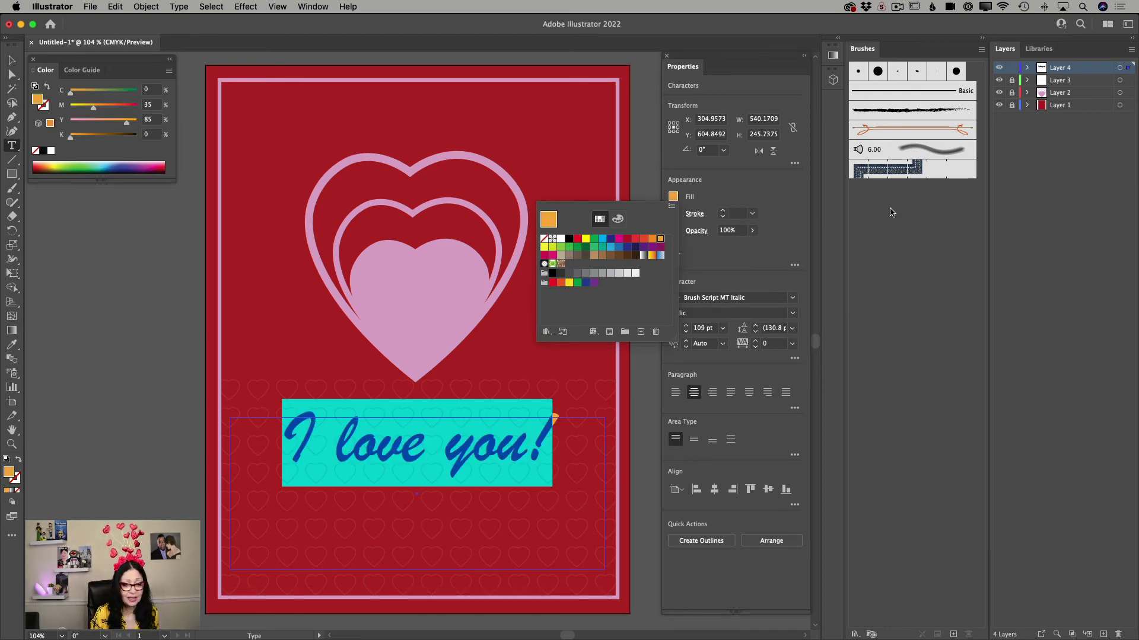
{"action": "left_click", "coordinate": [1075, 111]}
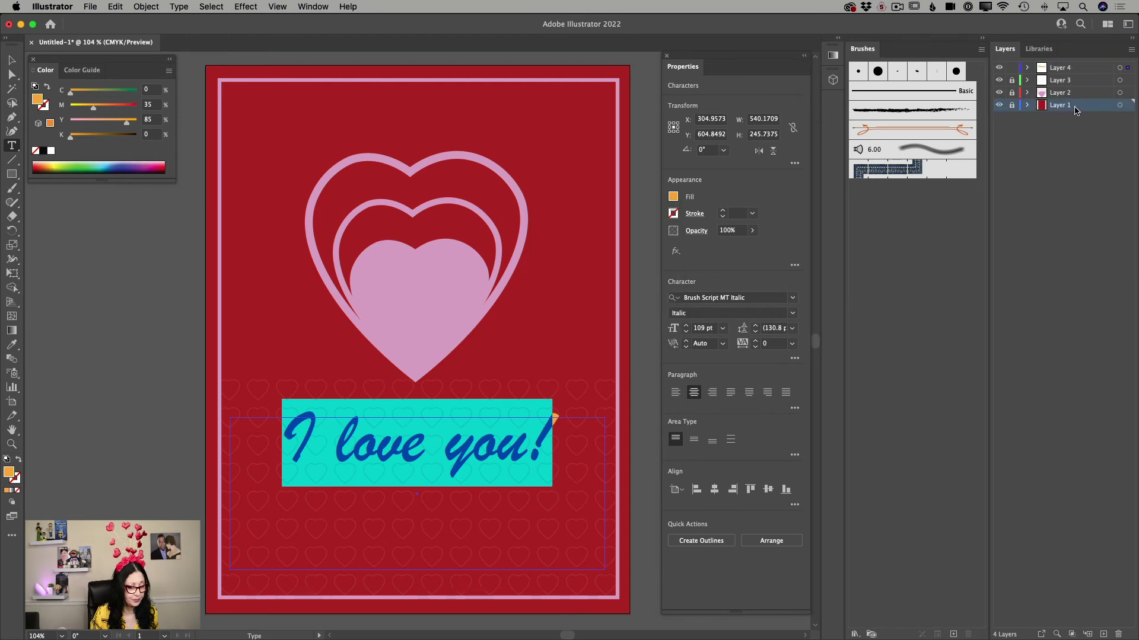
Move the text lower on the card and recolour it with the inner heart's pink.
{"action": "left_click", "coordinate": [12, 61]}
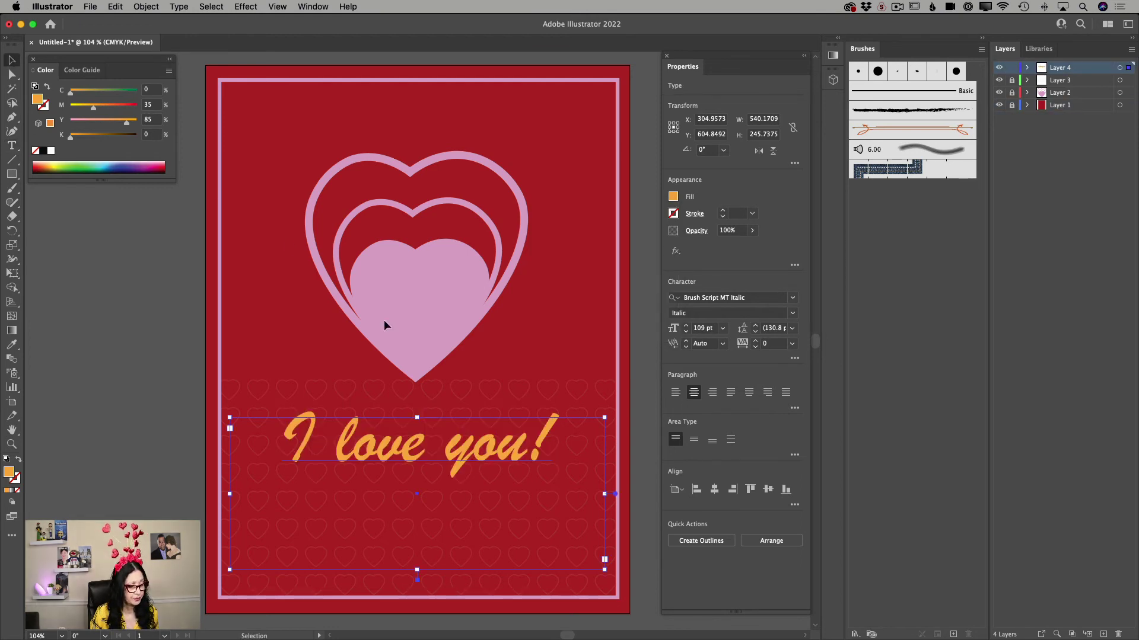
{"action": "mouse_move", "coordinate": [491, 461]}
{"action": "left_mouse_down"}
{"action": "mouse_move", "coordinate": [484, 491]}
{"action": "mouse_move", "coordinate": [485, 477]}
{"action": "left_mouse_up"}
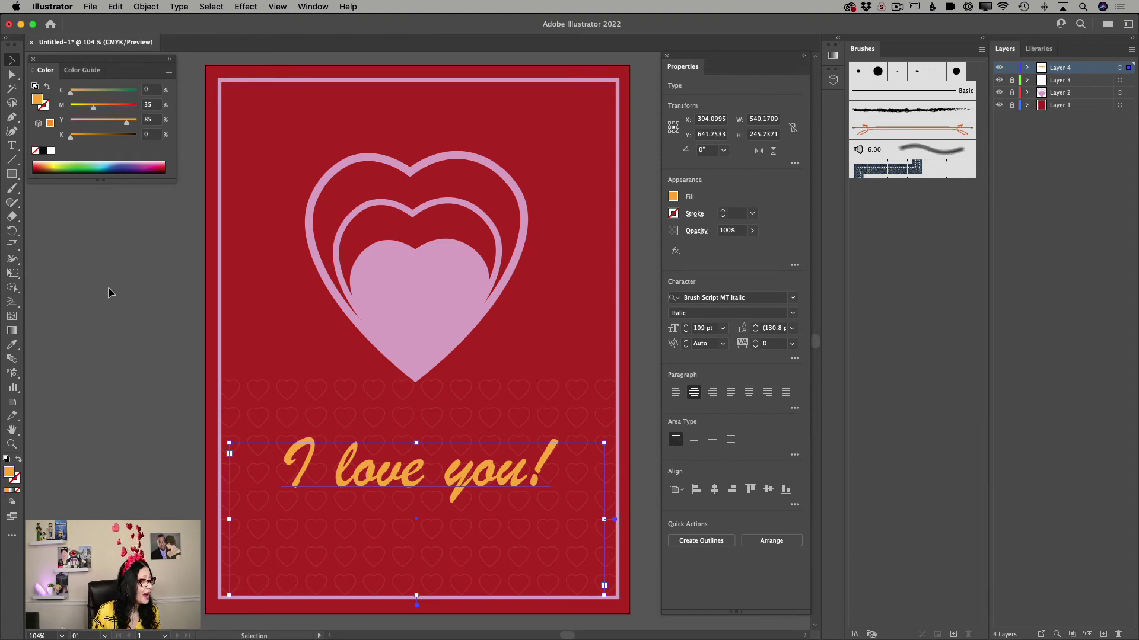
{"action": "left_click", "coordinate": [12, 349]}
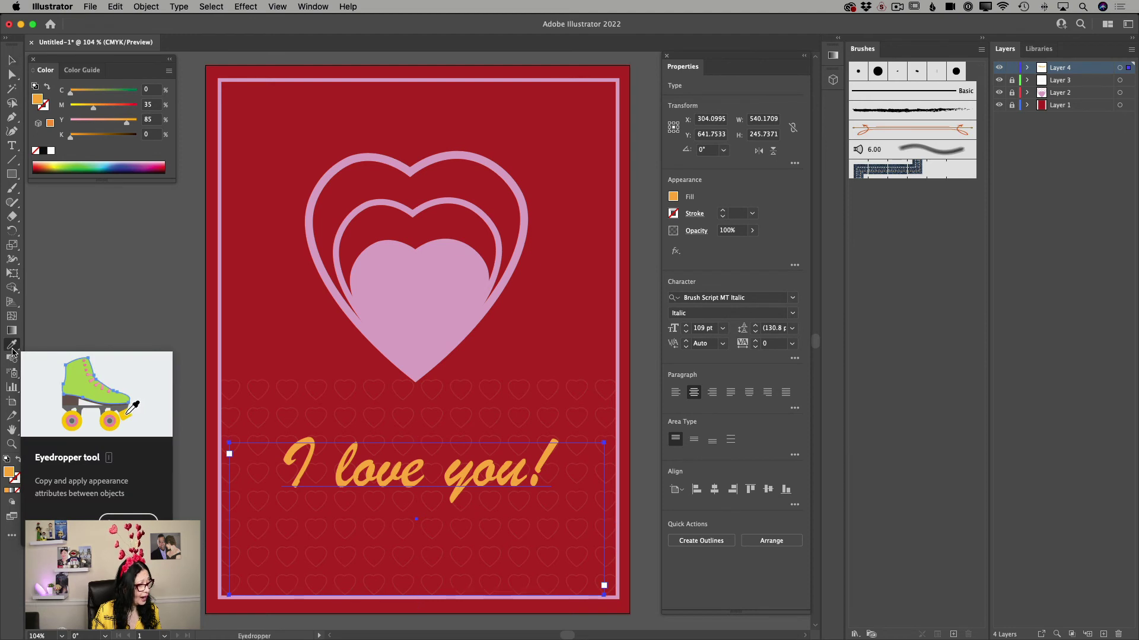
{"action": "left_click", "coordinate": [402, 320]}
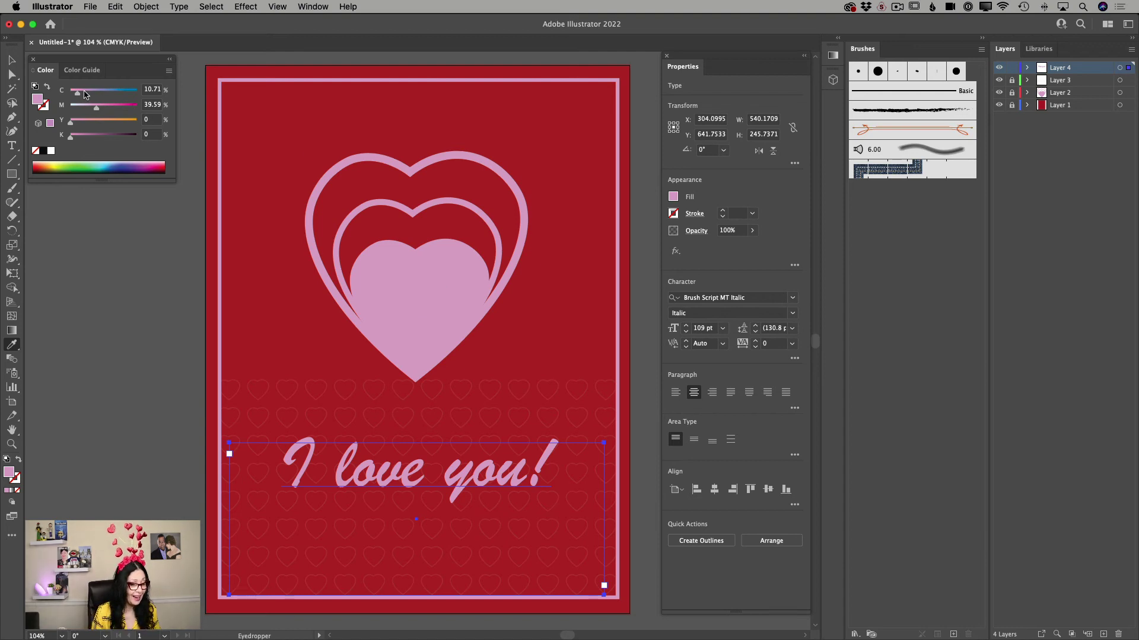
{"action": "left_click", "coordinate": [12, 60]}
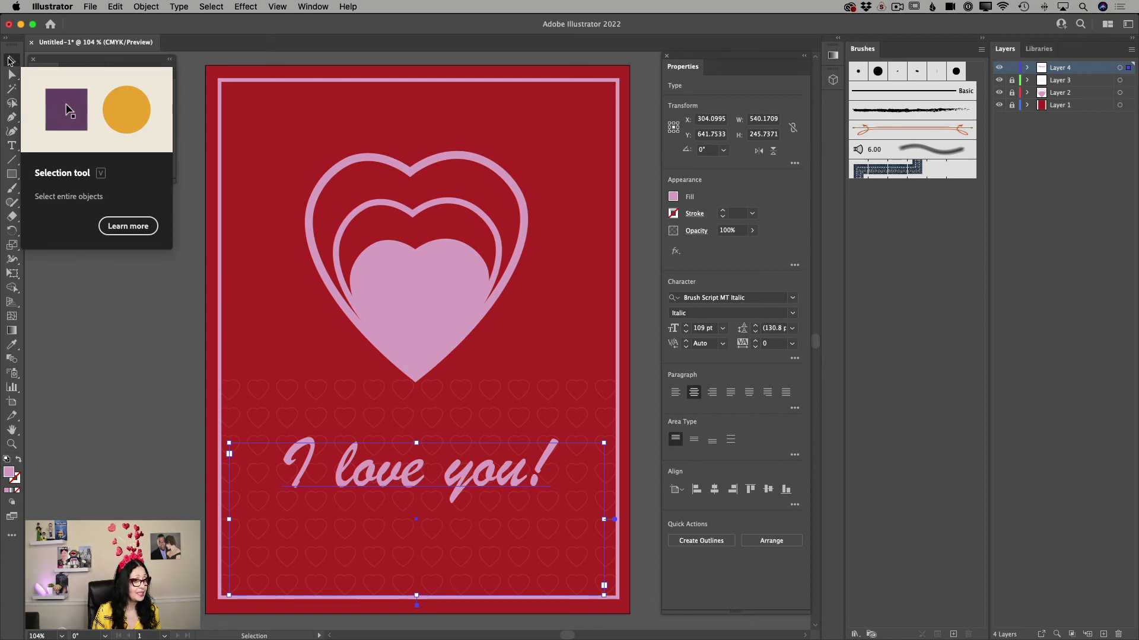
Copy and paste the 'I love you!' text, aligning the duplicate over the original.
{"action": "left_click", "coordinate": [114, 7]}
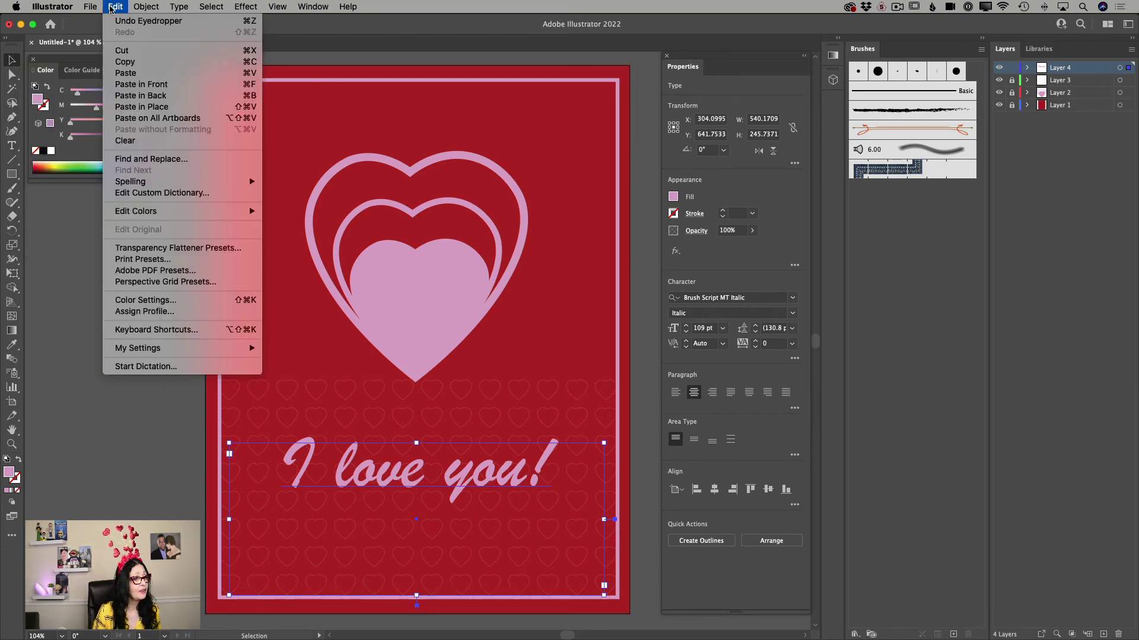
{"action": "left_click", "coordinate": [122, 62]}
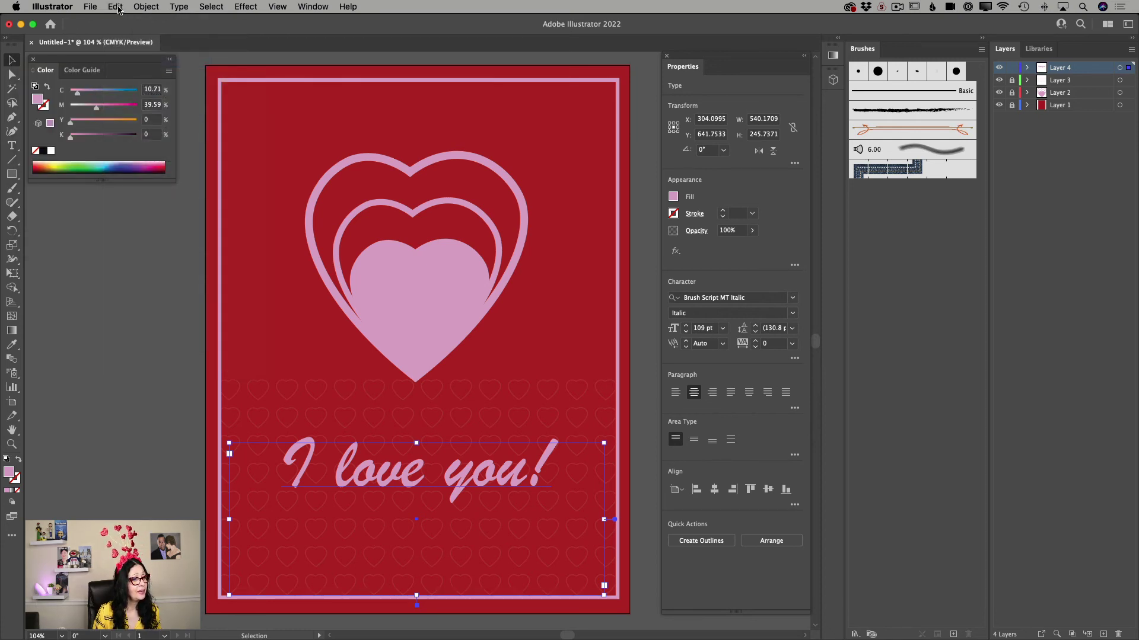
{"action": "left_click", "coordinate": [115, 7]}
{"action": "left_click", "coordinate": [126, 72]}
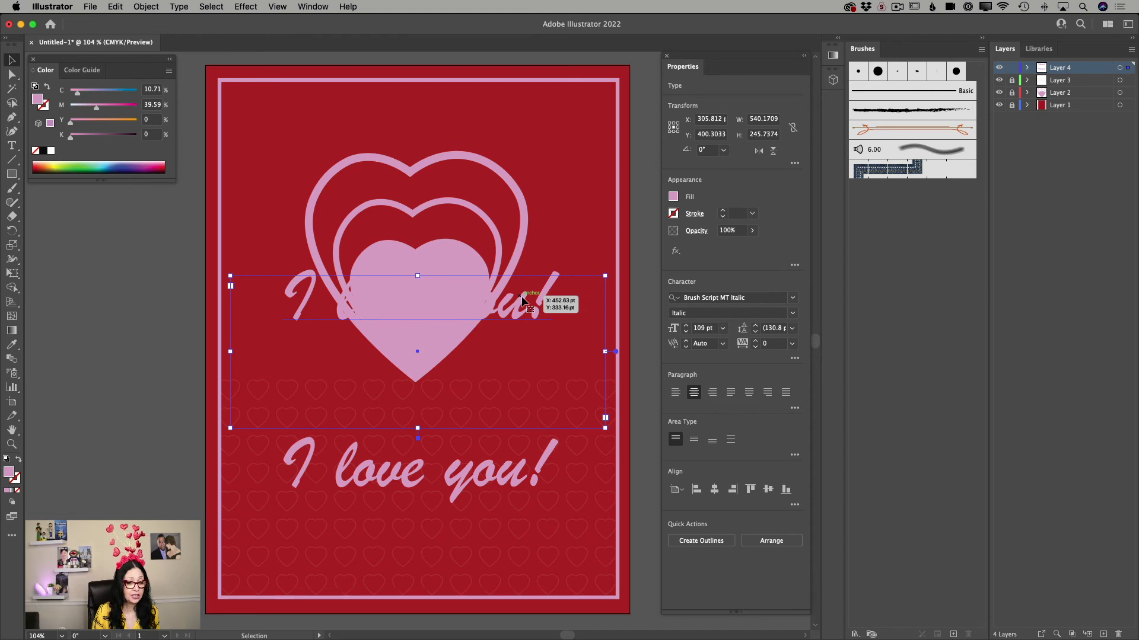
{"action": "left_click_drag", "start_coordinate": [521, 300], "coordinate": [520, 468]}
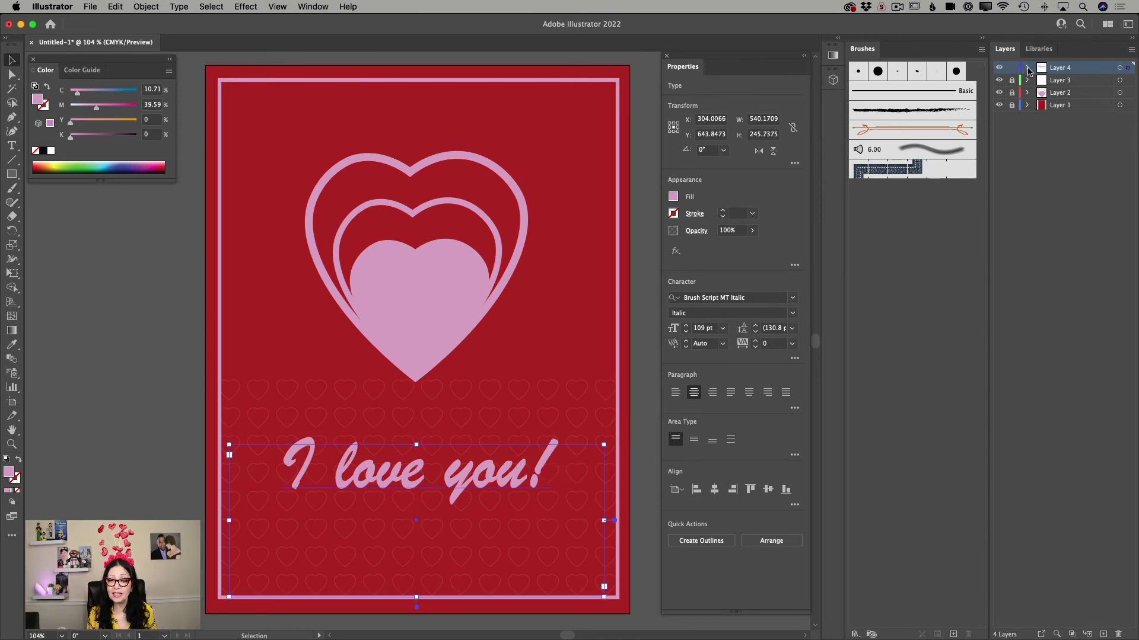
In Layer 4, lock one text copy and select the other.
{"action": "left_click", "coordinate": [1027, 68]}
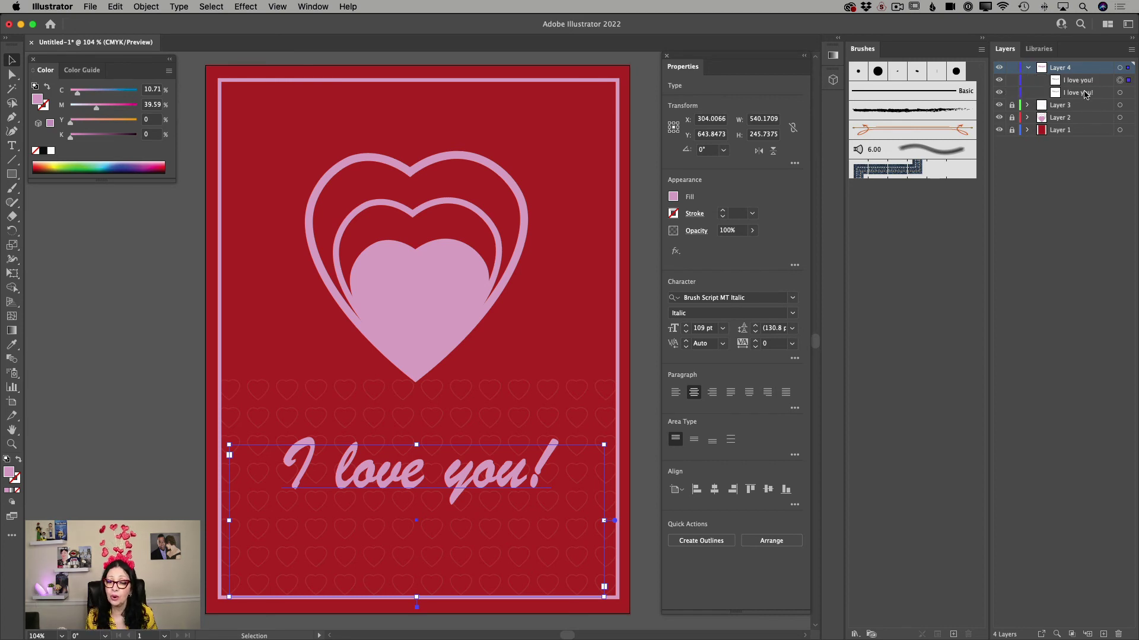
{"action": "left_click", "coordinate": [1011, 80]}
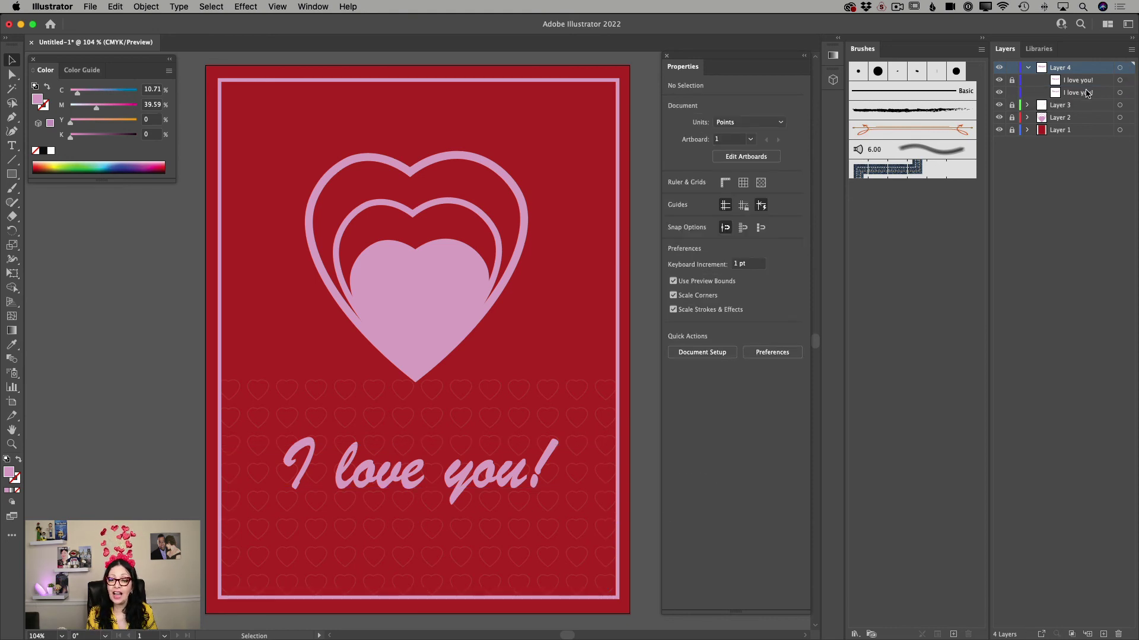
{"action": "left_click", "coordinate": [1117, 93]}
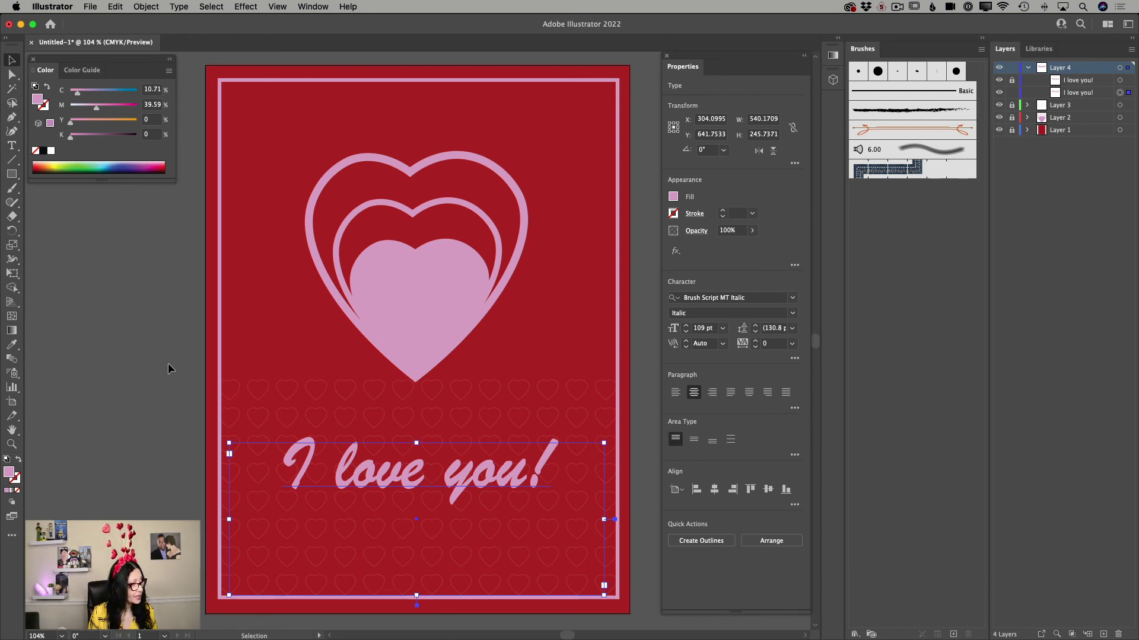
Fill the top 'I love you!' copy with near-white and shift it slightly off the pink copy.
{"action": "left_click", "coordinate": [674, 197]}
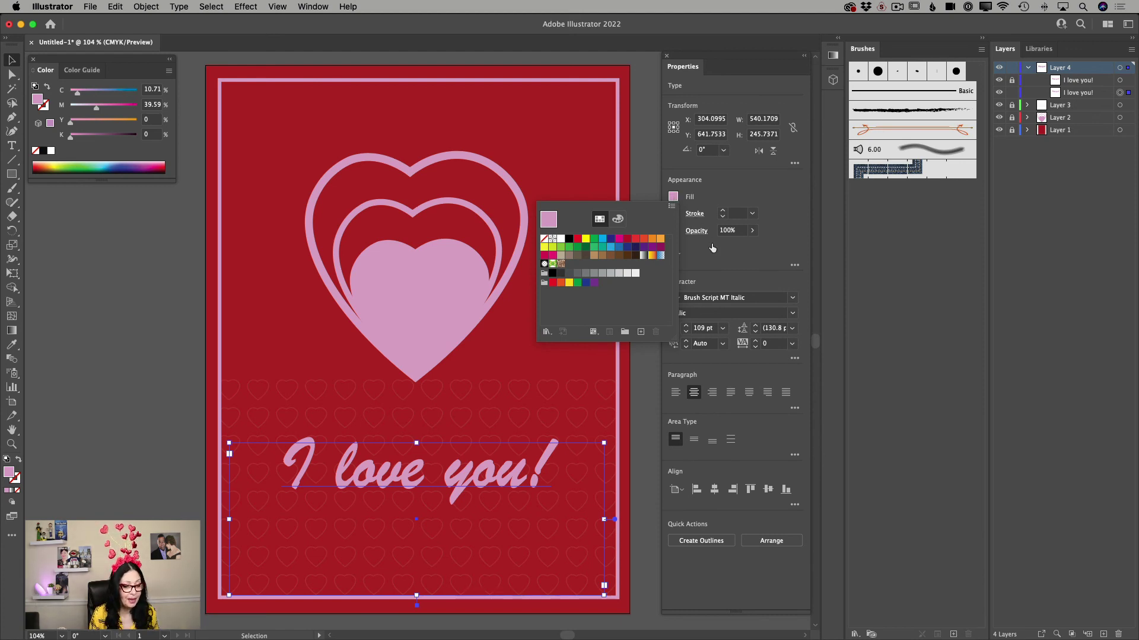
{"action": "left_click", "coordinate": [635, 274]}
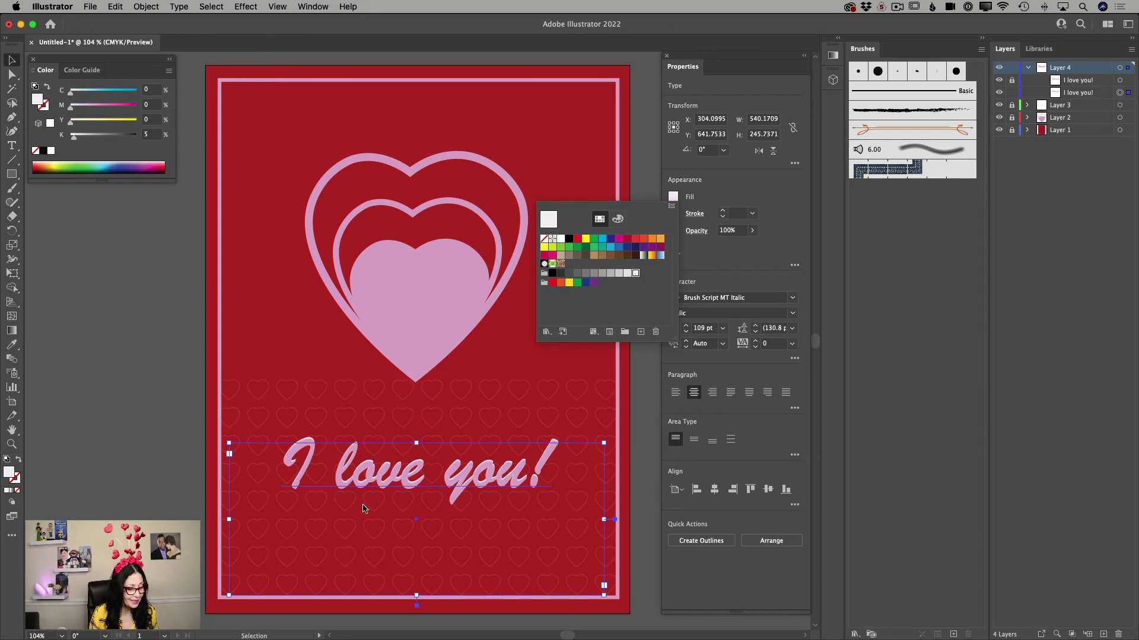
{"action": "left_click", "coordinate": [228, 444]}
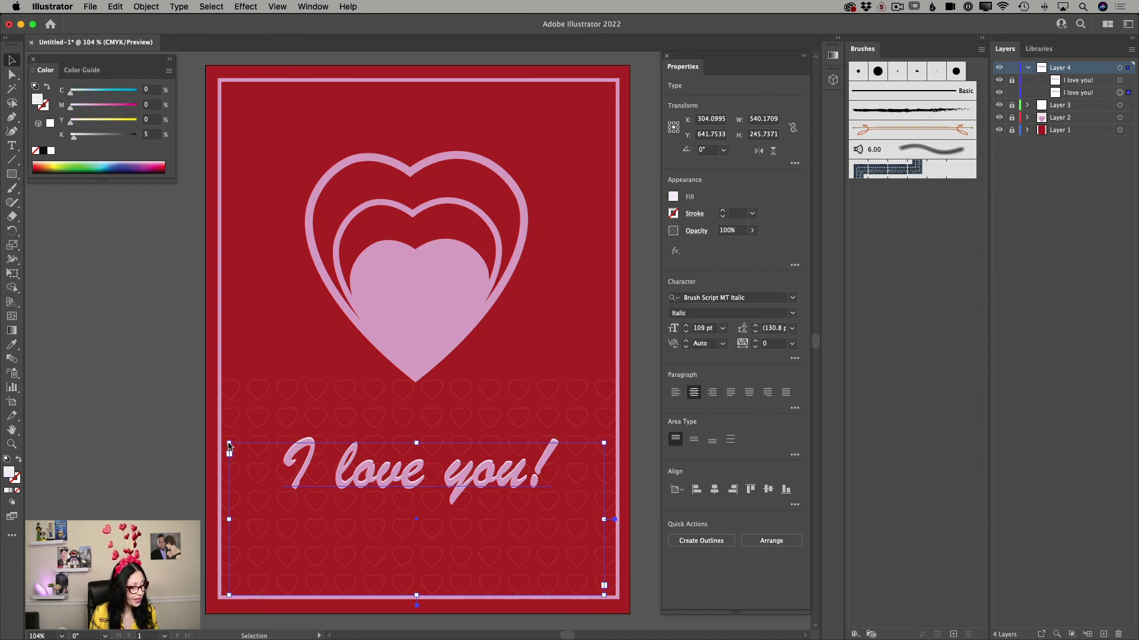
{"action": "mouse_move", "coordinate": [228, 442]}
{"action": "left_mouse_down"}
{"action": "mouse_move", "coordinate": [218, 435]}
{"action": "mouse_move", "coordinate": [233, 448]}
{"action": "left_mouse_up"}
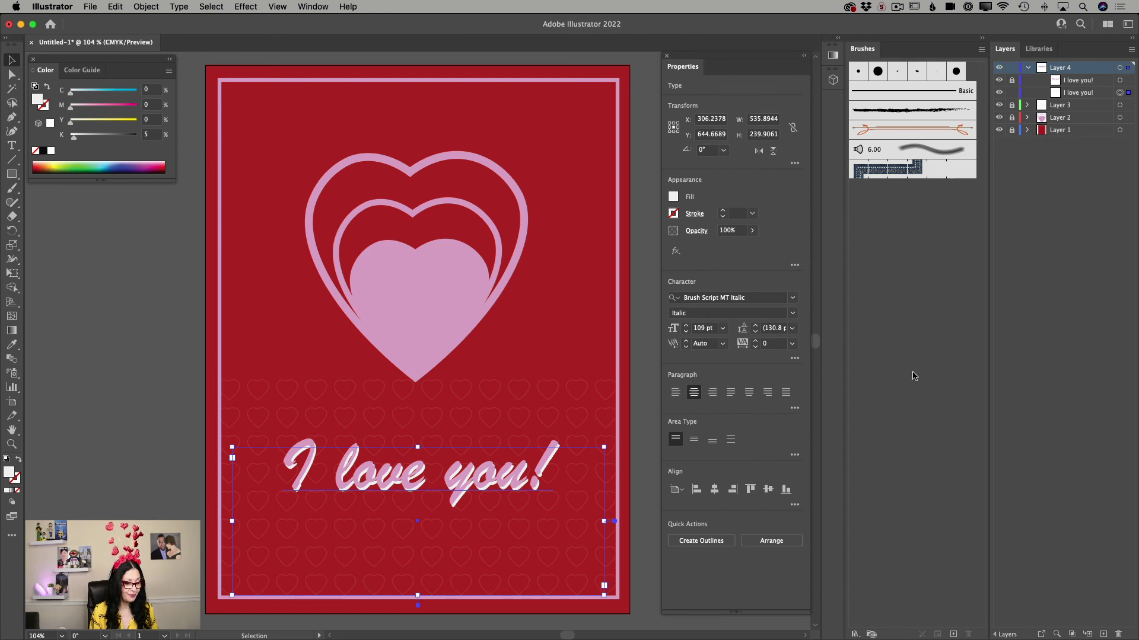
{"action": "left_click", "coordinate": [1011, 69]}
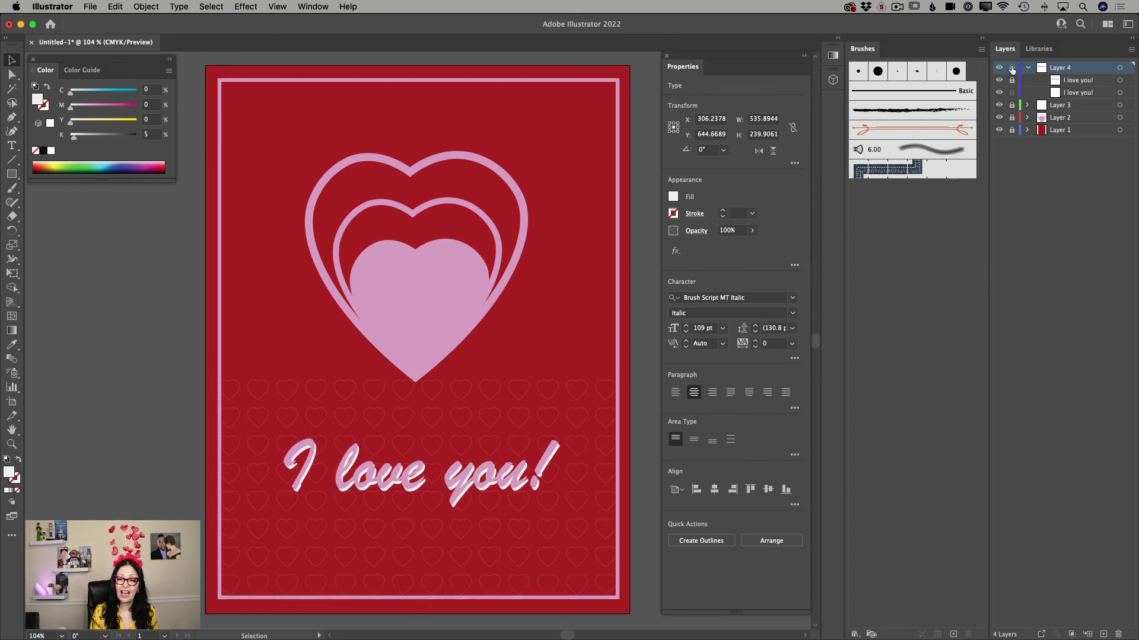